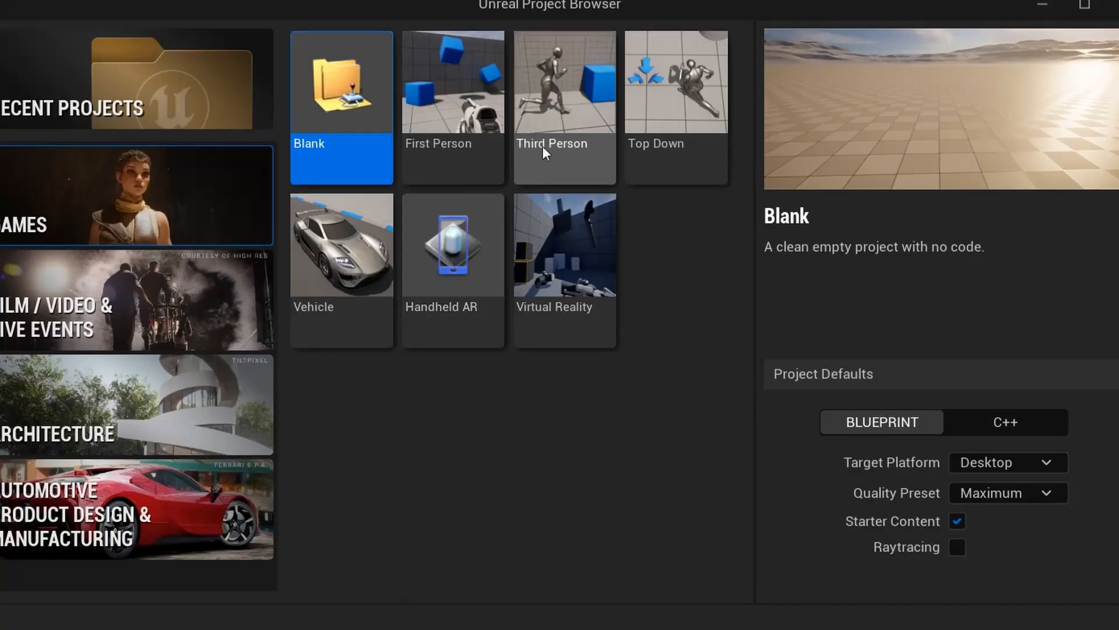
Step: Create a Blueprint game project named Multiplayer from the Third Person template
{"action": "left_click", "coordinate": [545, 146]}
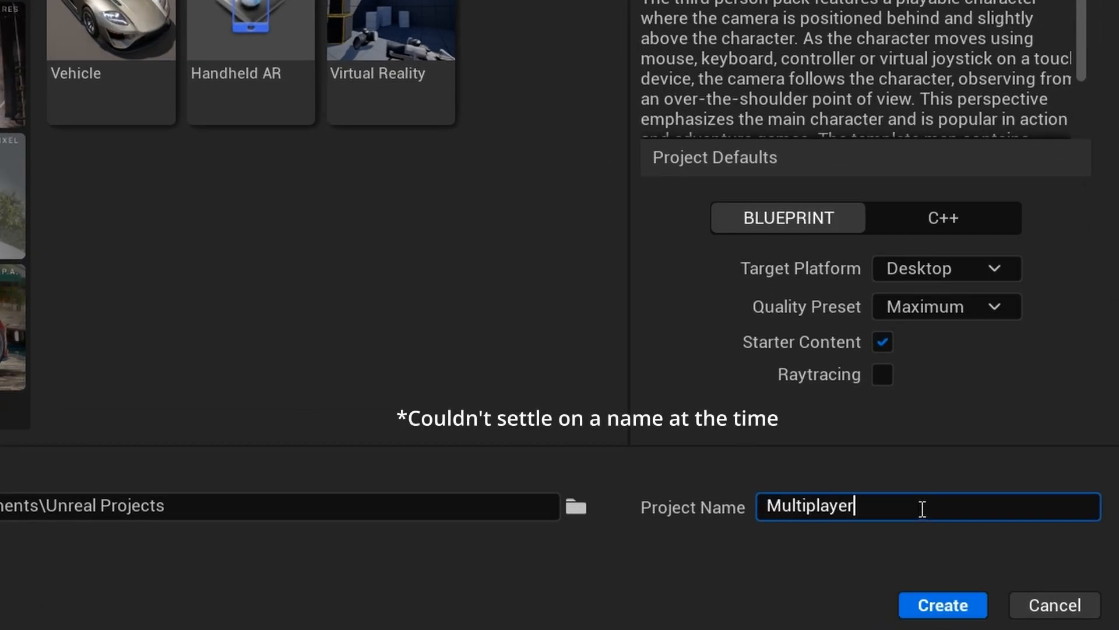
{"action": "left_click", "coordinate": [957, 606]}
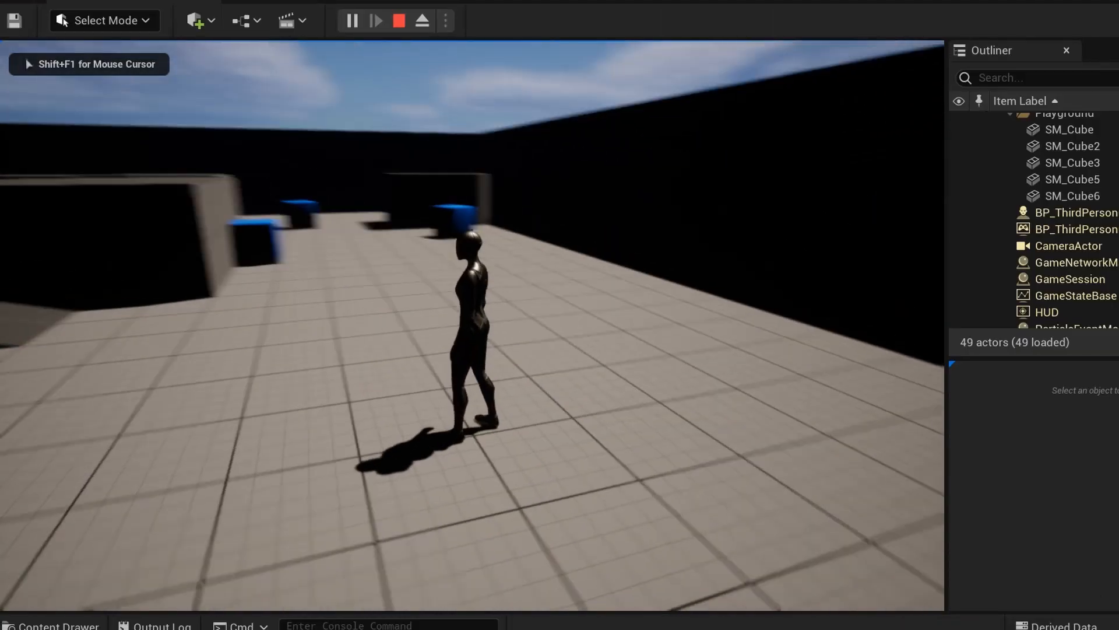
Step: Test the third-person character's movement by running it around the level in several directions
{"action": "key", "text": "w"}
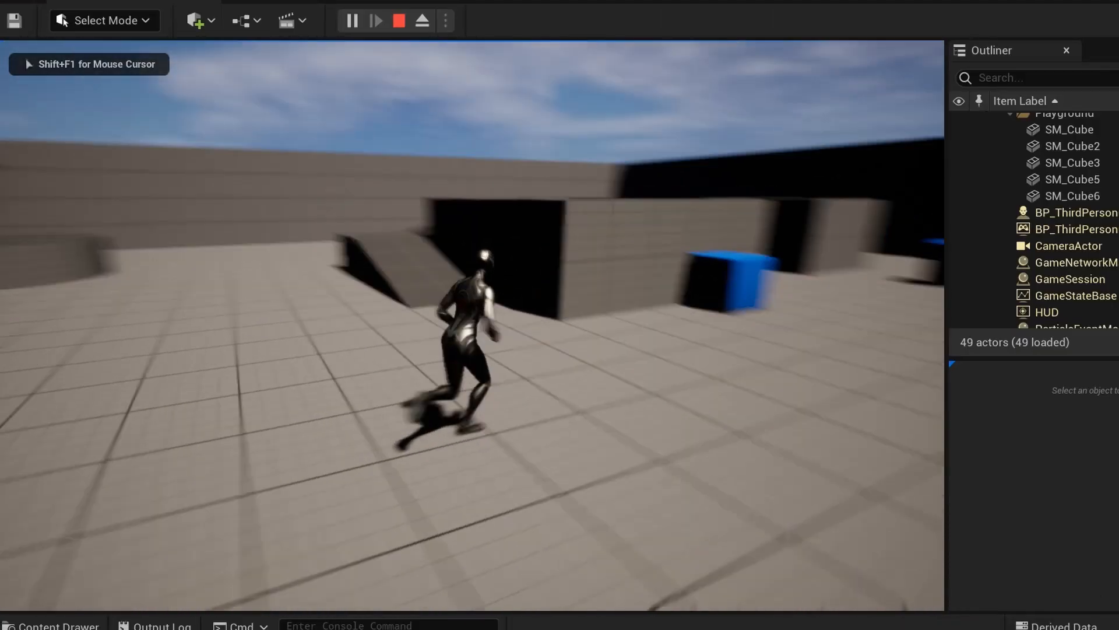
{"action": "key", "text": "a"}
{"action": "key", "text": "s"}
{"action": "key", "text": "w"}
{"action": "key", "text": "d"}
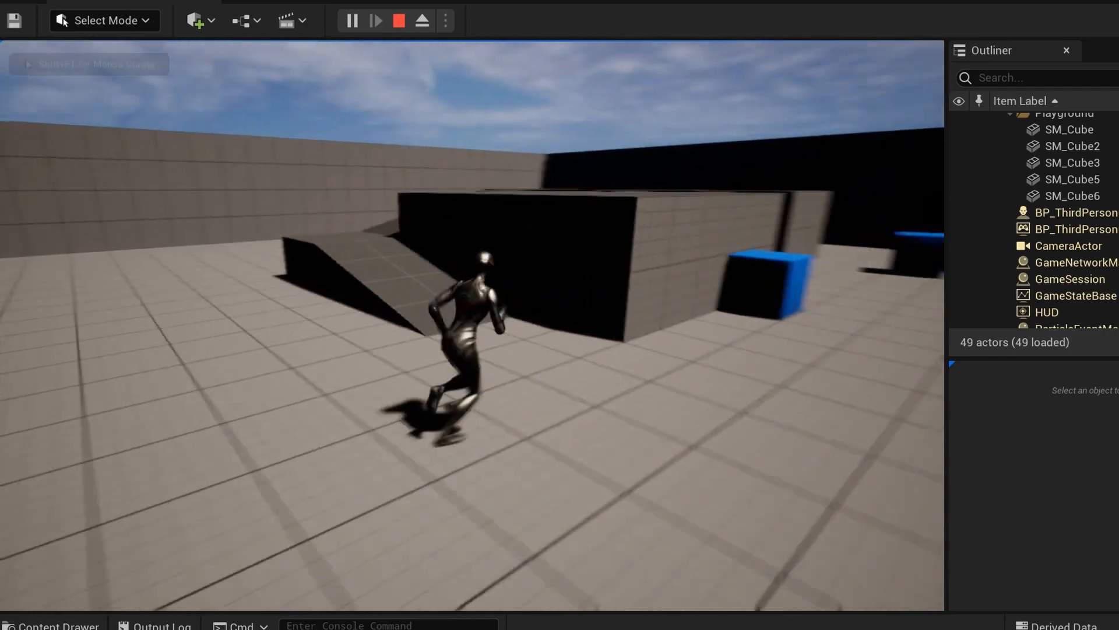
{"action": "key", "text": "w"}
{"action": "key", "text": "a"}
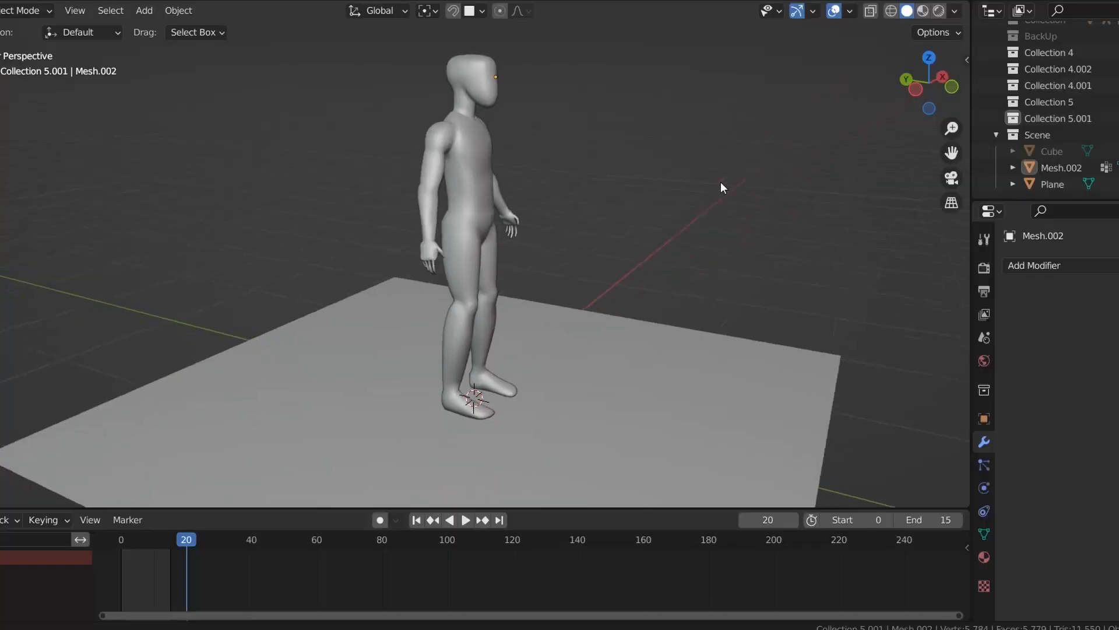
Step: Examine the character model in Blender and preview its Idle _2, Idle _3, Idle _4 and Idle_5 pose actions on the rig
{"action": "middle_click_drag", "start_coordinate": [721, 181], "coordinate": [531, 181]}
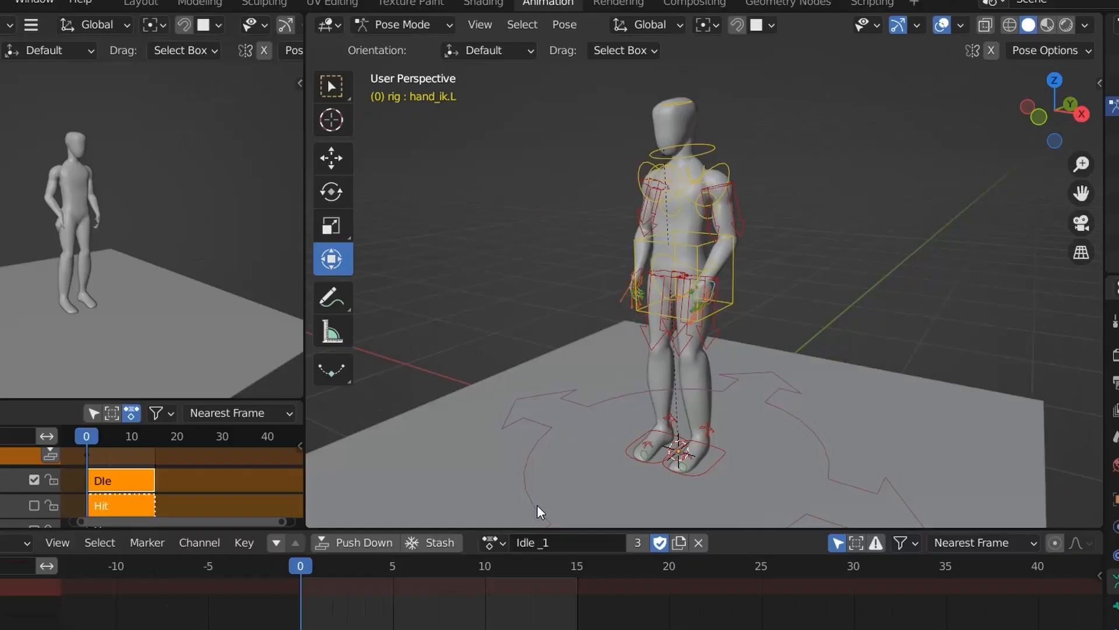
{"action": "left_click", "coordinate": [490, 542]}
{"action": "left_click", "coordinate": [507, 438]}
{"action": "left_click", "coordinate": [492, 542]}
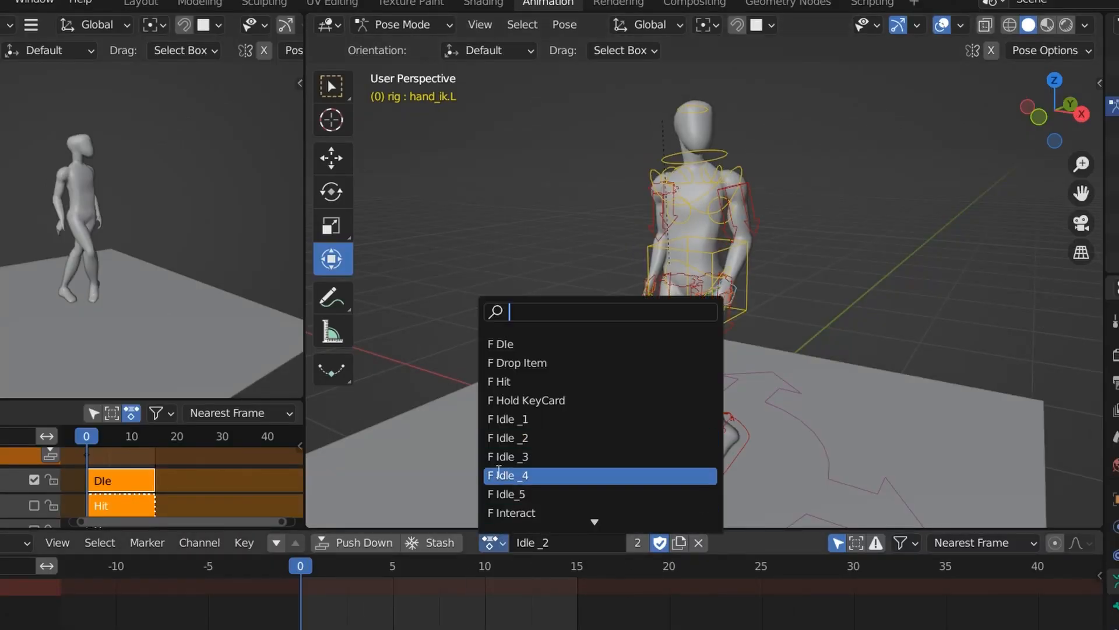
{"action": "left_click", "coordinate": [505, 456]}
{"action": "left_click", "coordinate": [490, 543]}
{"action": "left_click", "coordinate": [505, 473]}
{"action": "middle_click_drag", "start_coordinate": [564, 460], "coordinate": [693, 447]}
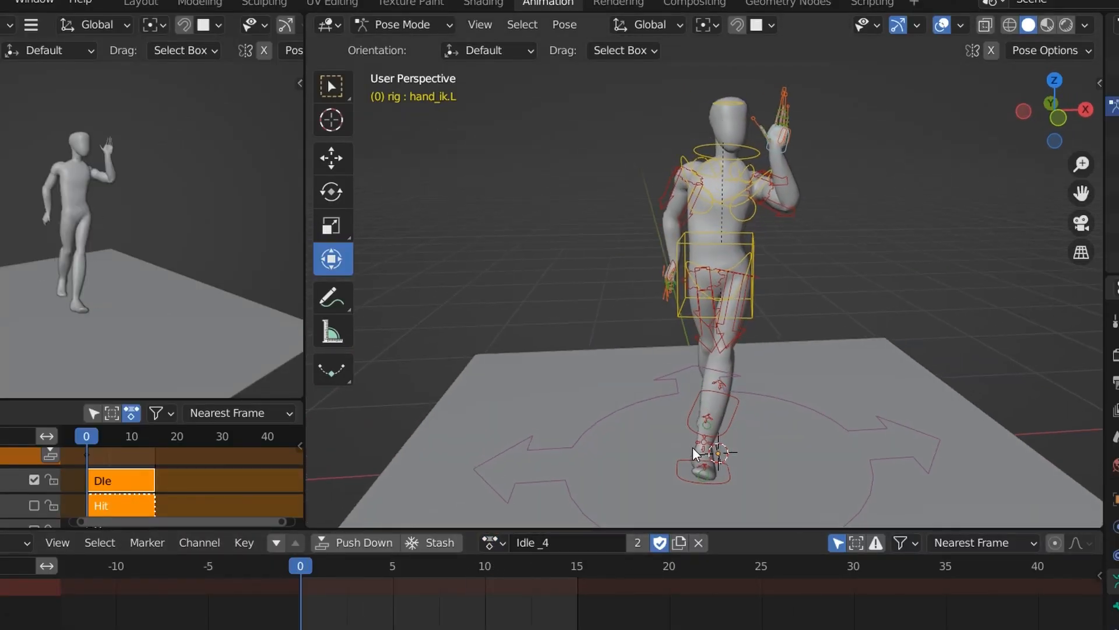
{"action": "left_click", "coordinate": [490, 542]}
{"action": "left_click", "coordinate": [505, 491]}
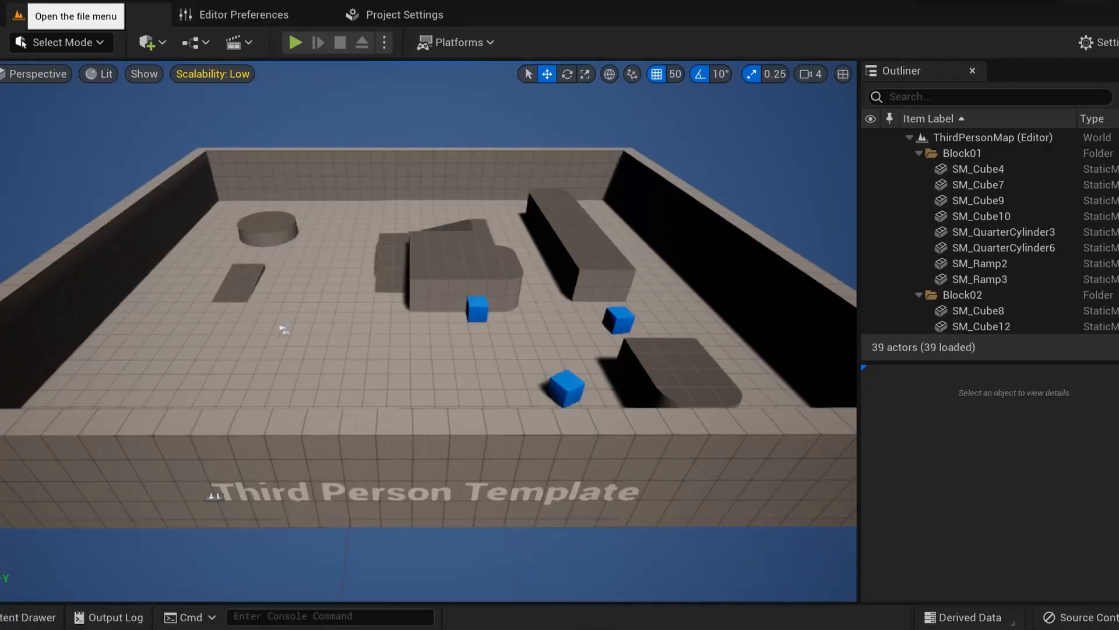
Step: Create a new level in Unreal Engine from the Empty Level template
{"action": "key", "text": "ctrl+n"}
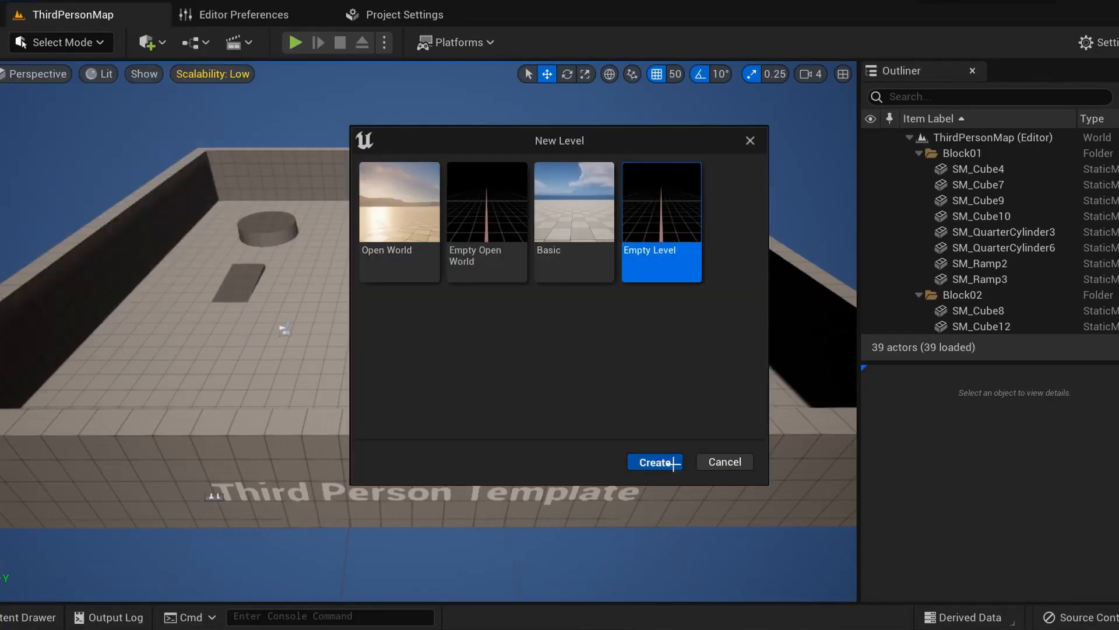
{"action": "left_click", "coordinate": [674, 464]}
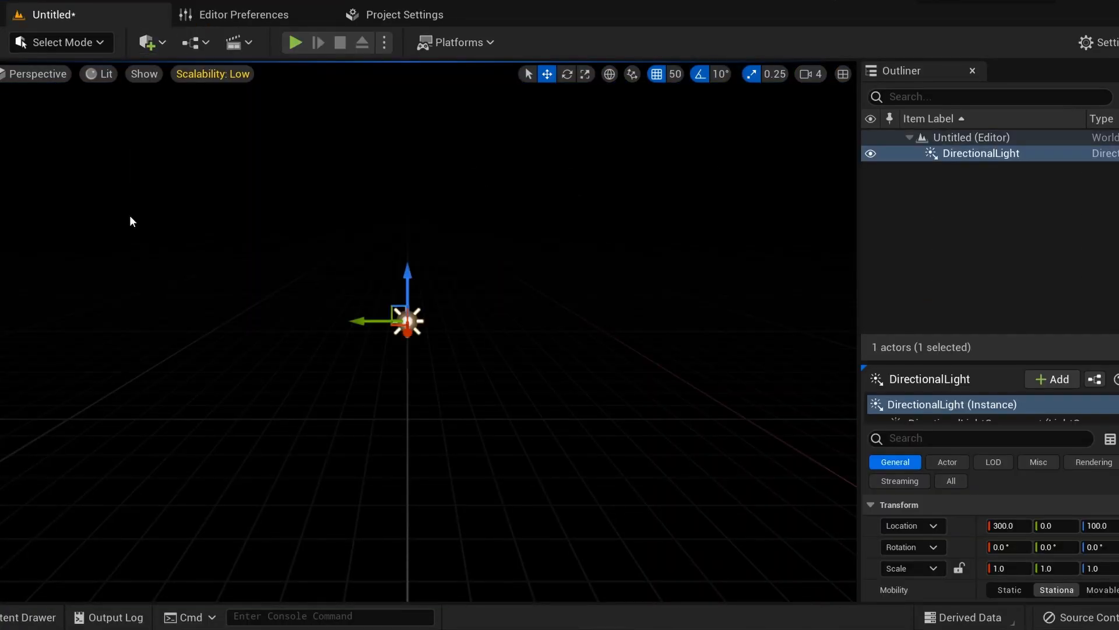
Step: Add a plane shape to the level and set its X and Y scale to 50
{"action": "left_click", "coordinate": [147, 42]}
{"action": "mouse_move", "coordinate": [212, 159]}
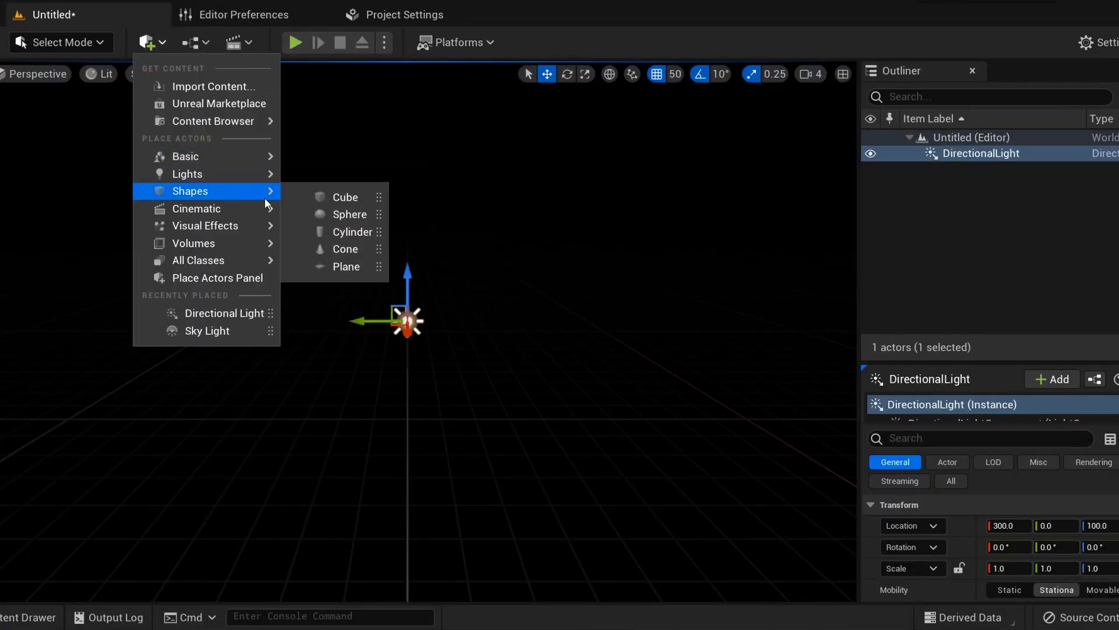
{"action": "left_click", "coordinate": [346, 266]}
{"action": "left_click", "coordinate": [1002, 573]}
{"action": "type", "text": "50"}
{"action": "left_click", "coordinate": [1068, 569]}
{"action": "type", "text": "50"}
{"action": "key", "text": "Return"}
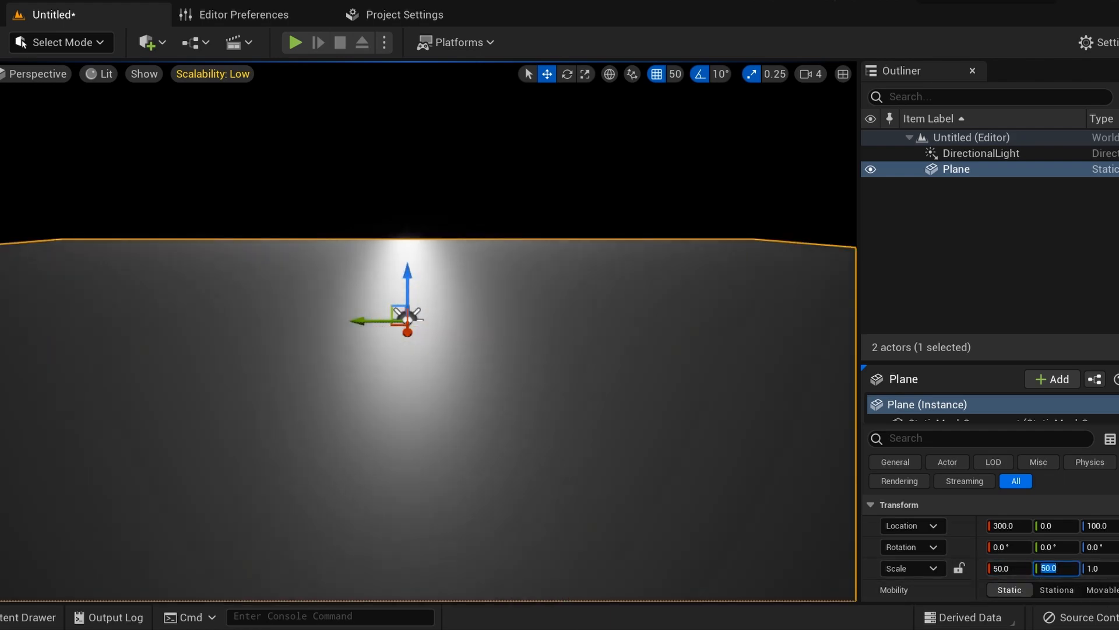
{"action": "left_click", "coordinate": [1006, 570]}
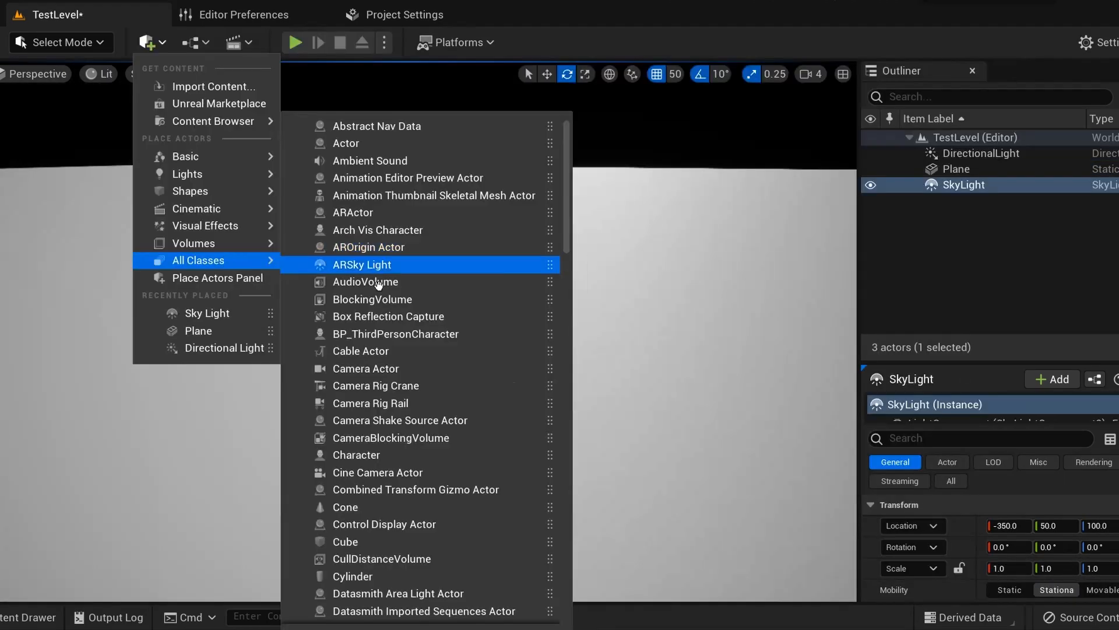
Step: Add a Sky Atmosphere actor to the level and start a play test
{"action": "scroll", "coordinate": [379, 307], "scroll_direction": "down", "scroll_amount": 15}
{"action": "scroll", "coordinate": [380, 308], "scroll_direction": "down", "scroll_amount": 4}
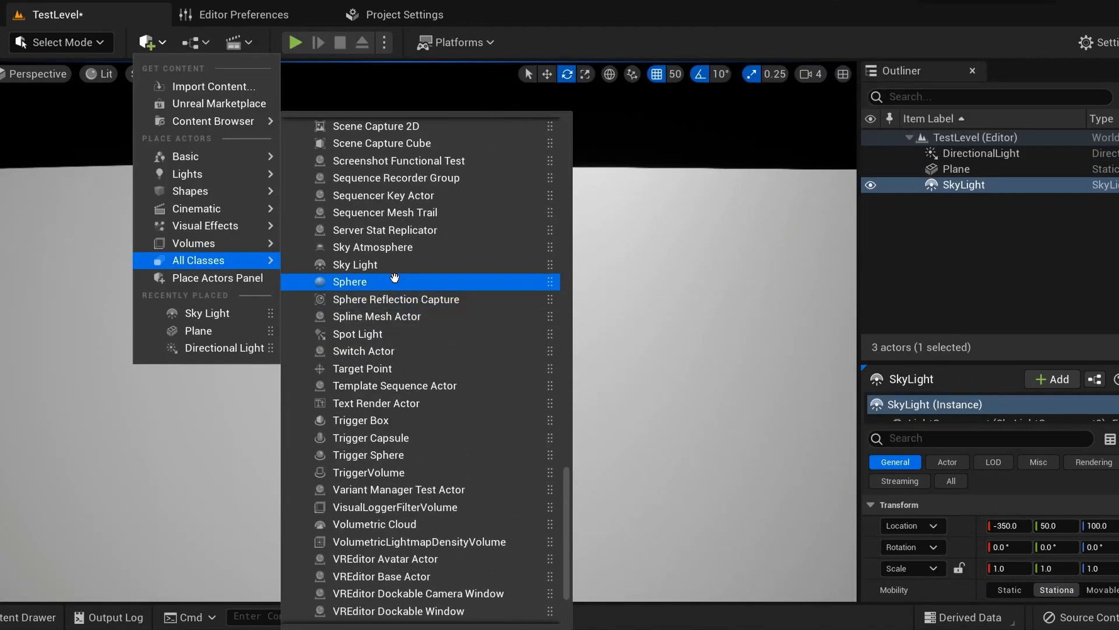
{"action": "left_click", "coordinate": [406, 248]}
{"action": "right_click_drag", "start_coordinate": [407, 249], "coordinate": [350, 251]}
{"action": "left_click", "coordinate": [296, 42]}
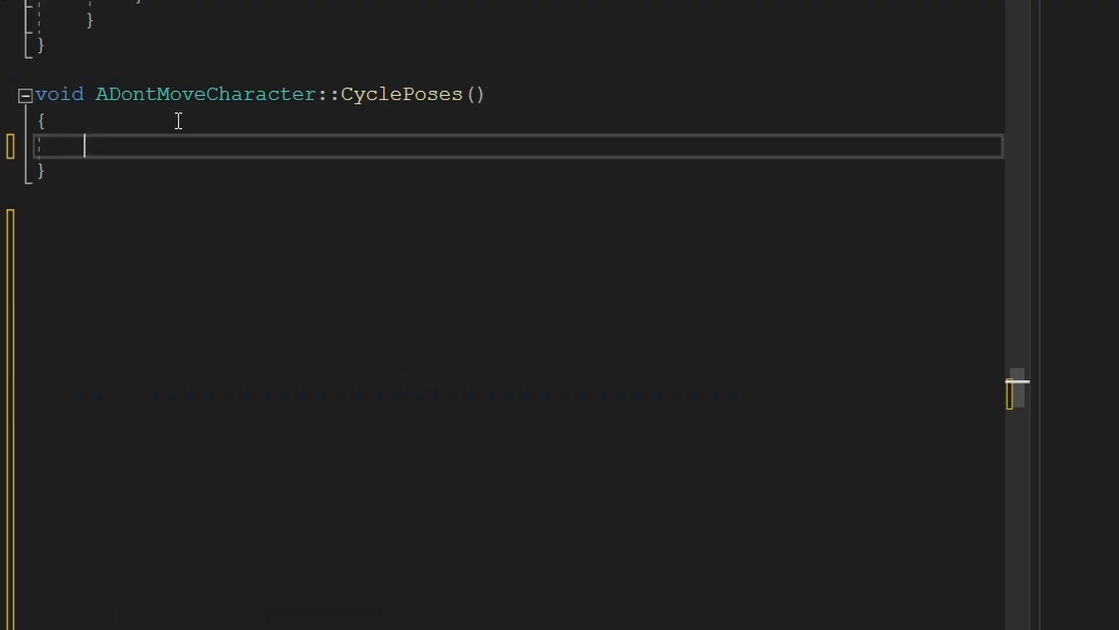
Step: In Visual Studio, add poseIndex++; to the CyclePoses function with the comment "// Cycle through" above it
{"action": "type", "text": "poseIndex++;"}
{"action": "left_click", "coordinate": [178, 120]}
{"action": "key", "text": "Return"}
{"action": "type", "text": "// C"}
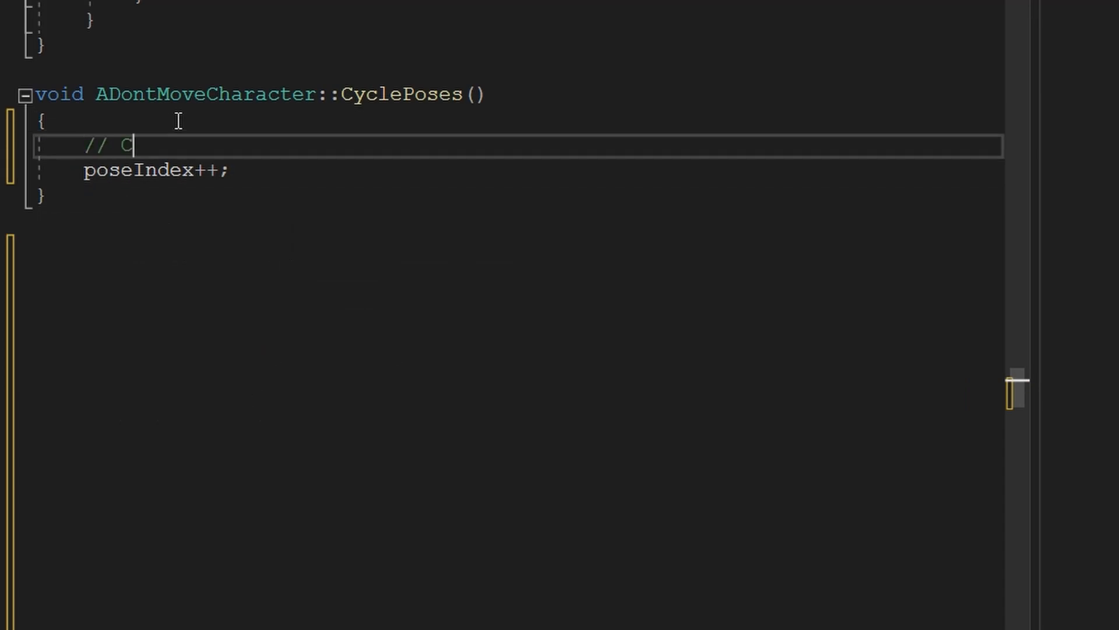
Step: Add a "// Reset" comment and an if (poseIndex > 4) check that sets poseIndex = 0 in CyclePoses
{"action": "key", "text": "Down"}
{"action": "key", "text": "Return"}
{"action": "key", "text": "Return"}
{"action": "type", "text": "// reset"}
{"action": "key", "text": "Return"}
{"action": "left_click", "coordinate": [133, 222]}
{"action": "key", "text": "BackSpace"}
{"action": "type", "text": "R"}
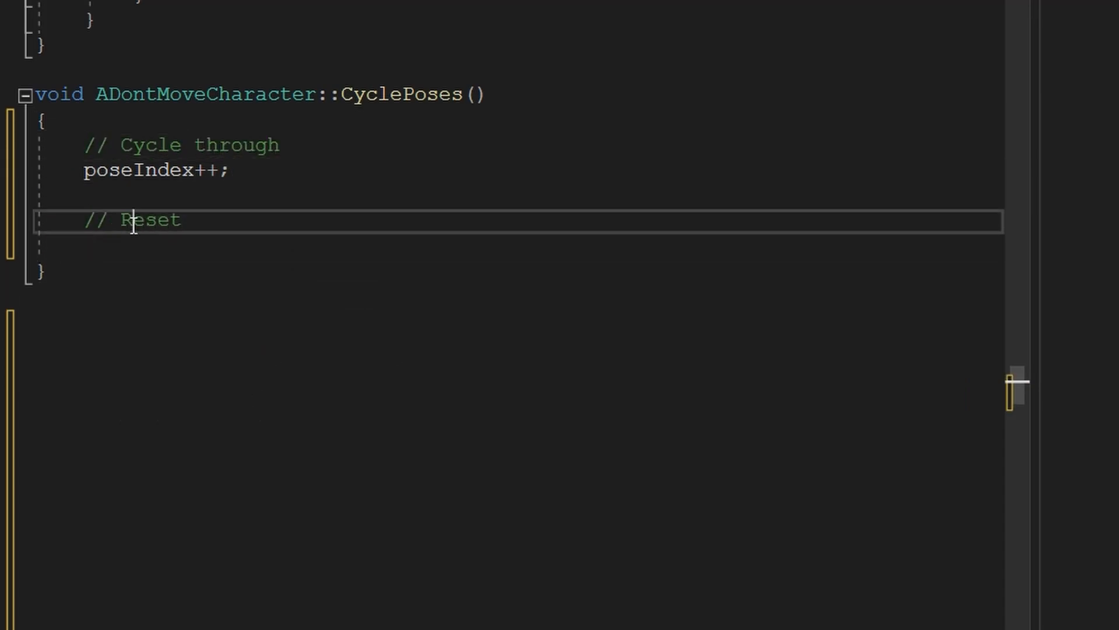
{"action": "key", "text": "Down"}
{"action": "type", "text": "if (poseIndex > 4)"}
{"action": "key", "text": "Return"}
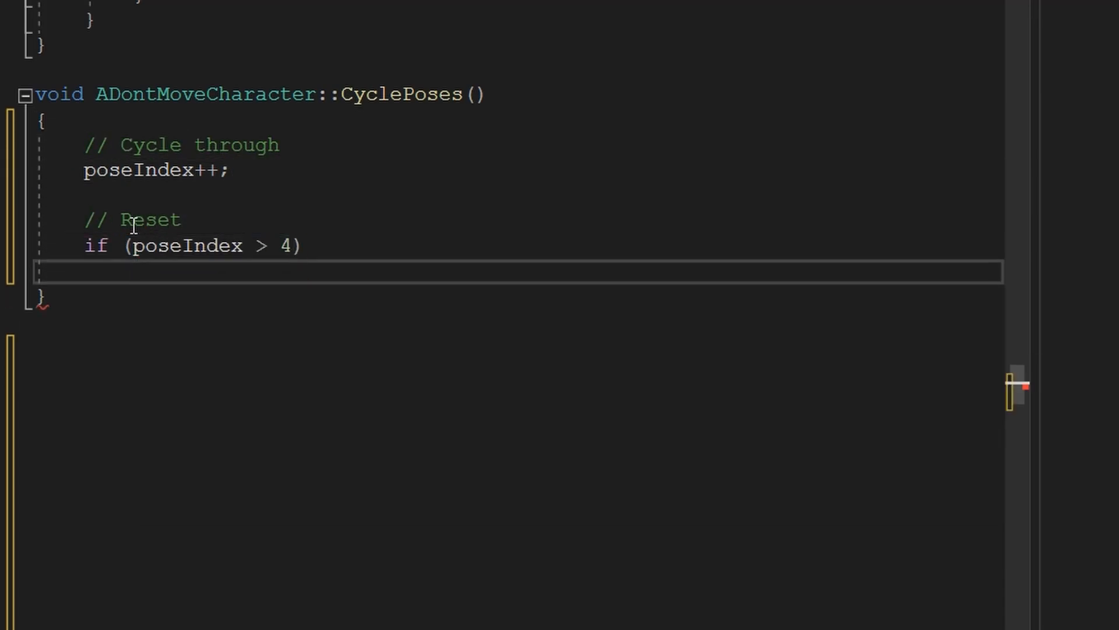
{"action": "type", "text": "poseIndex = 0;"}
Step: Add an "// If called on client" block that calls Server_CyclePoses(poseIndex) when !HasAuthority(), and save the file
{"action": "key", "text": "Return"}
{"action": "key", "text": "Return"}
{"action": "type", "text": "// If called on "}
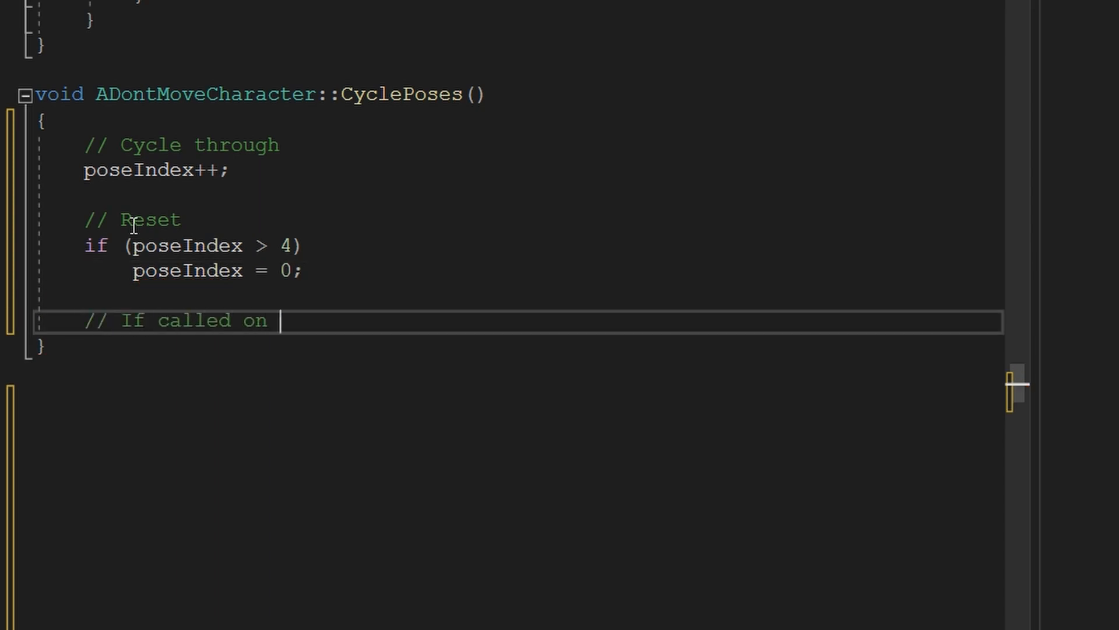
{"action": "type", "text": "client"}
{"action": "key", "text": "Return"}
{"action": "type", "text": "if (!HasAuthority("}
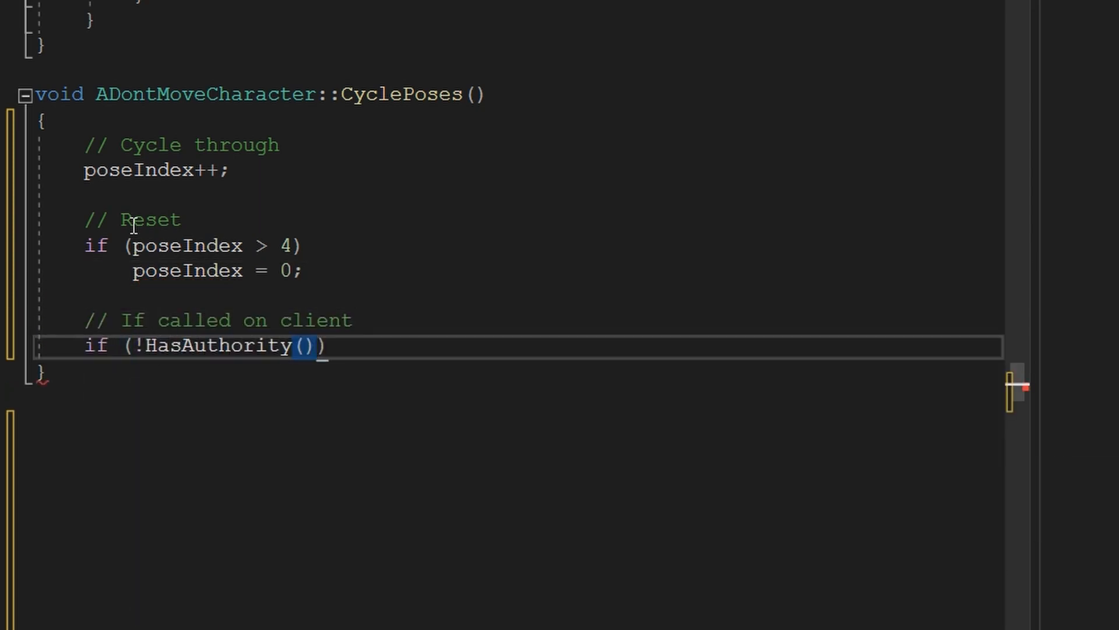
{"action": "key", "text": "Return"}
{"action": "type", "text": "Server_CyclePos"}
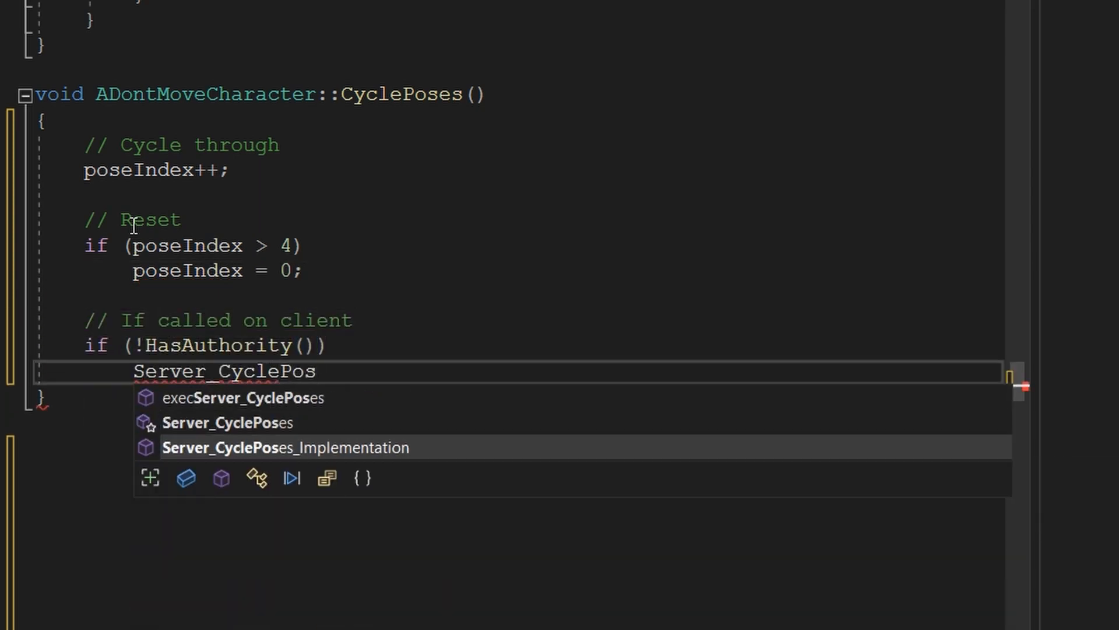
{"action": "type", "text": "es(poseIndex);"}
{"action": "key", "text": "ctrl+s"}
Step: Define ADontMoveCharacter::Server_CyclePoses_Implementation(int newPoseIndex) below CyclePoses and start its body with the poseIndex statement
{"action": "key", "text": "Down"}
{"action": "key", "text": "Down"}
{"action": "key", "text": "Down"}
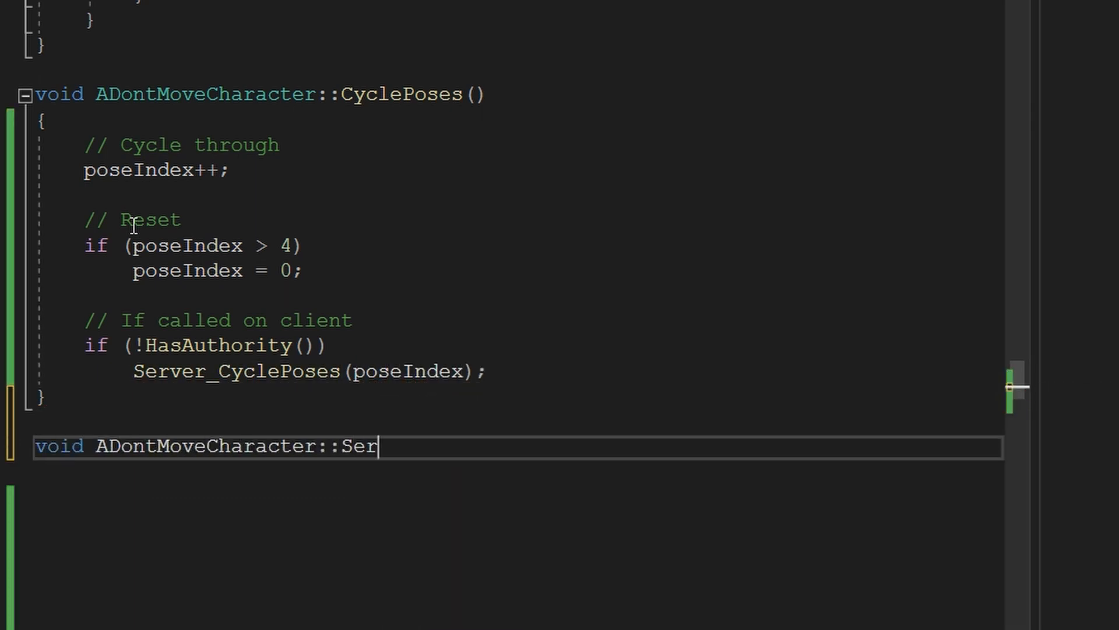
{"action": "type", "text": "_CyclePoses_Implementation("}
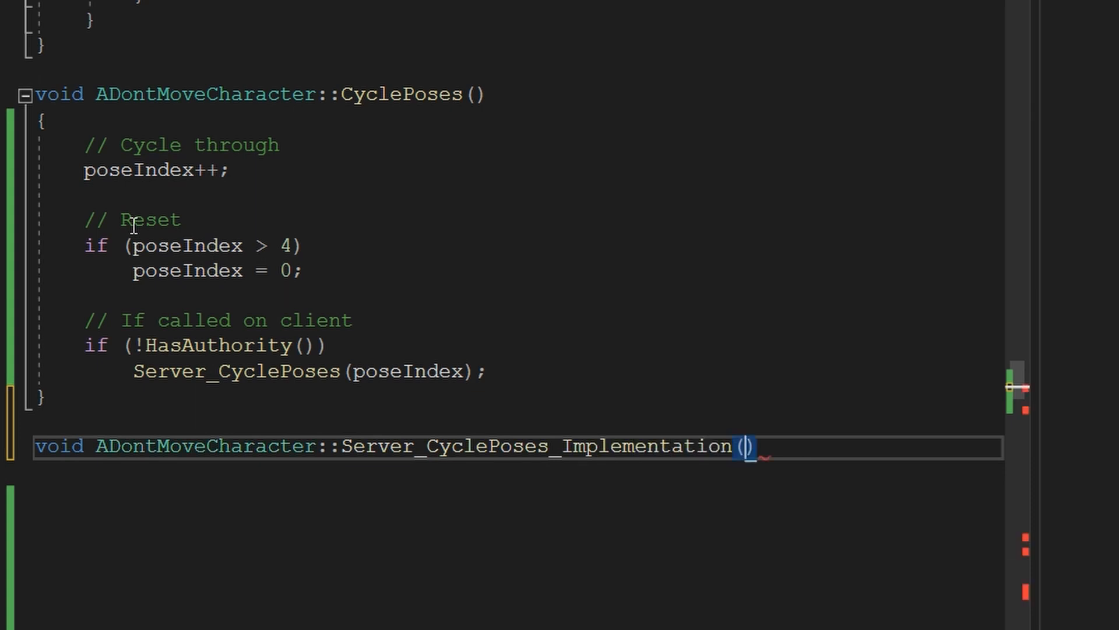
{"action": "type", "text": "ex)"}
{"action": "key", "text": "Return"}
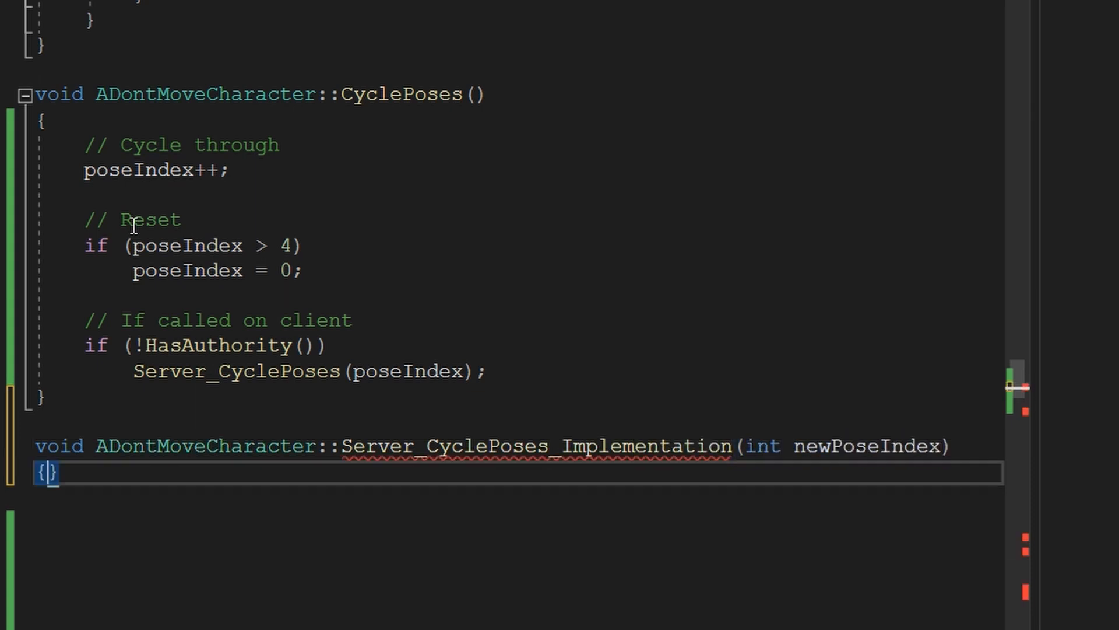
{"action": "type", "text": "{"}
{"action": "key", "text": "Return"}
{"action": "type", "text": "poseI"}
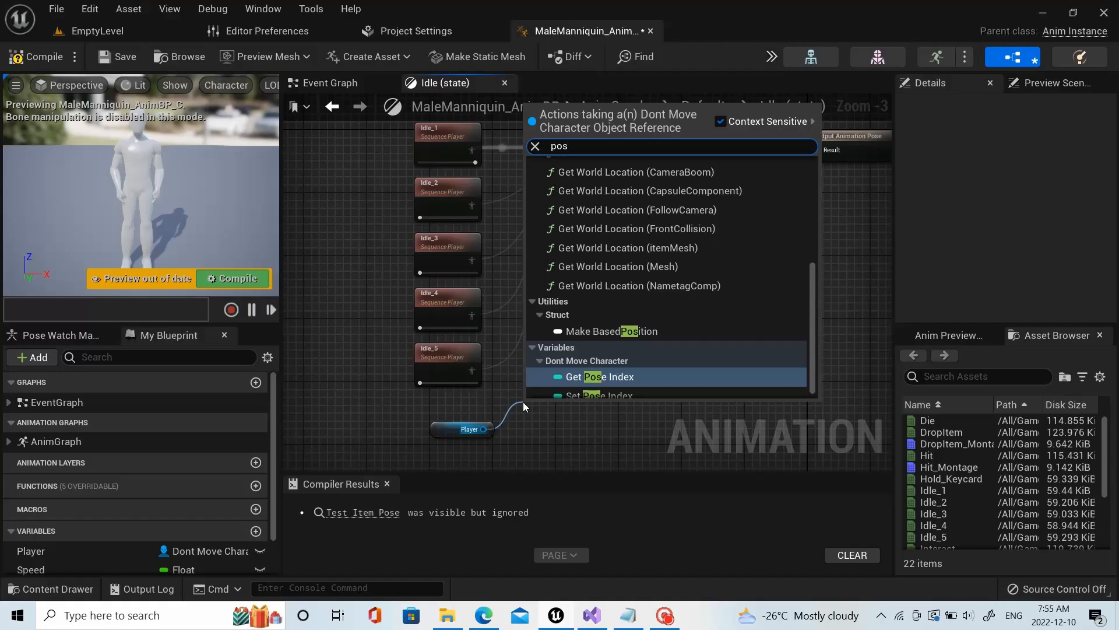
Step: In Unreal's Idle state graph, add a Get Pose Index node from the Player reference, and play-test EmptyLevel
{"action": "key", "text": "Return"}
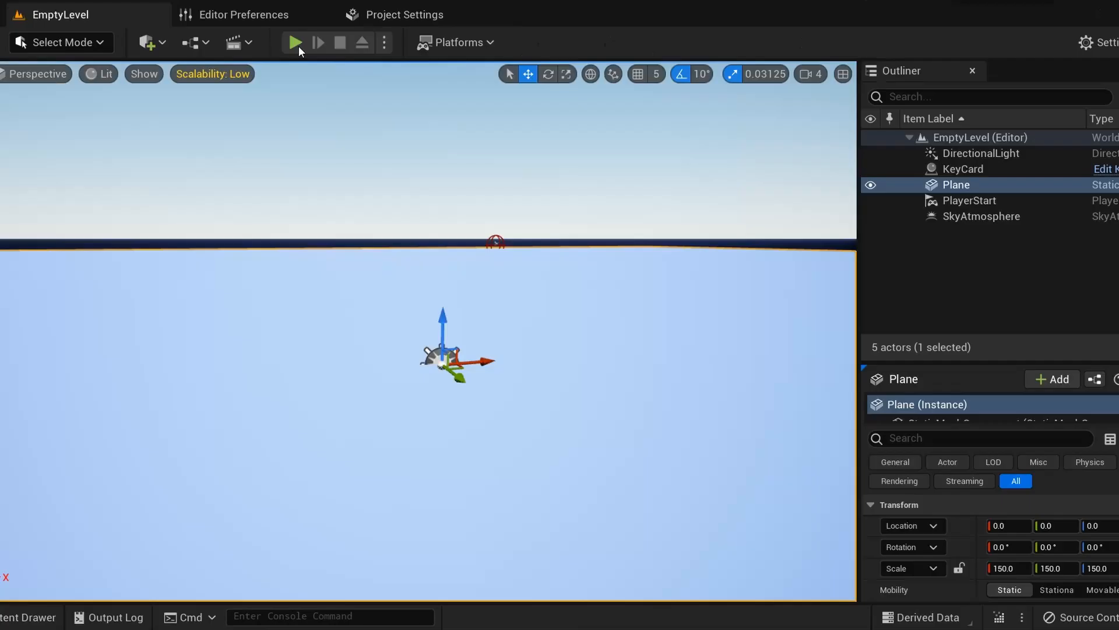
{"action": "left_click", "coordinate": [299, 46]}
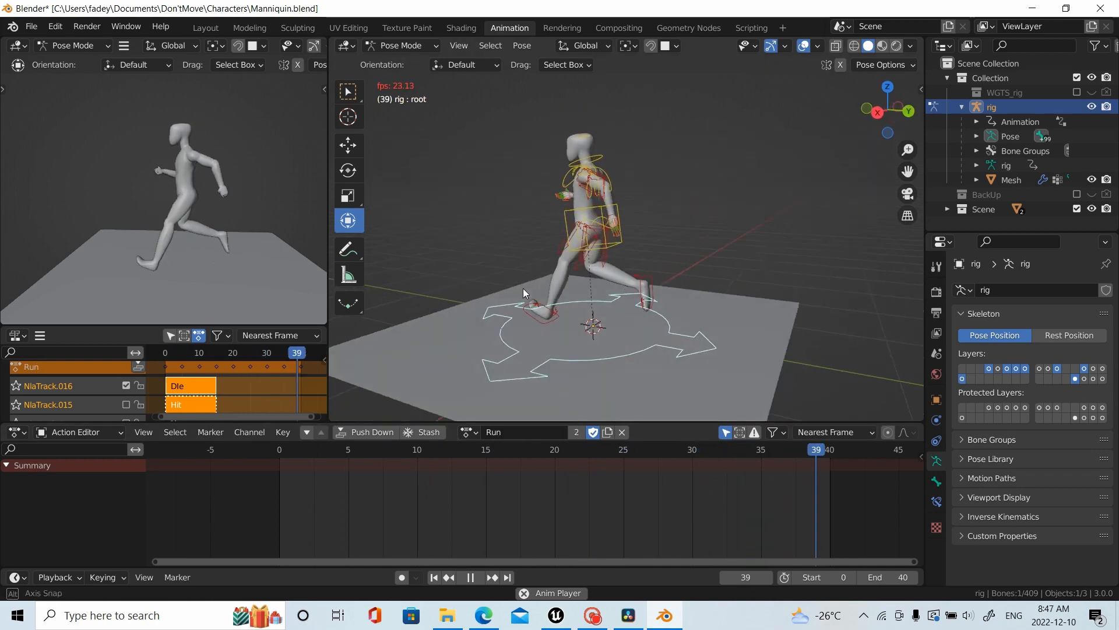
Step: View the playing Run animation in Blender from another angle, and test the mannequin's walking and sprinting in the Unreal level
{"action": "middle_click_drag", "start_coordinate": [523, 288], "coordinate": [491, 311]}
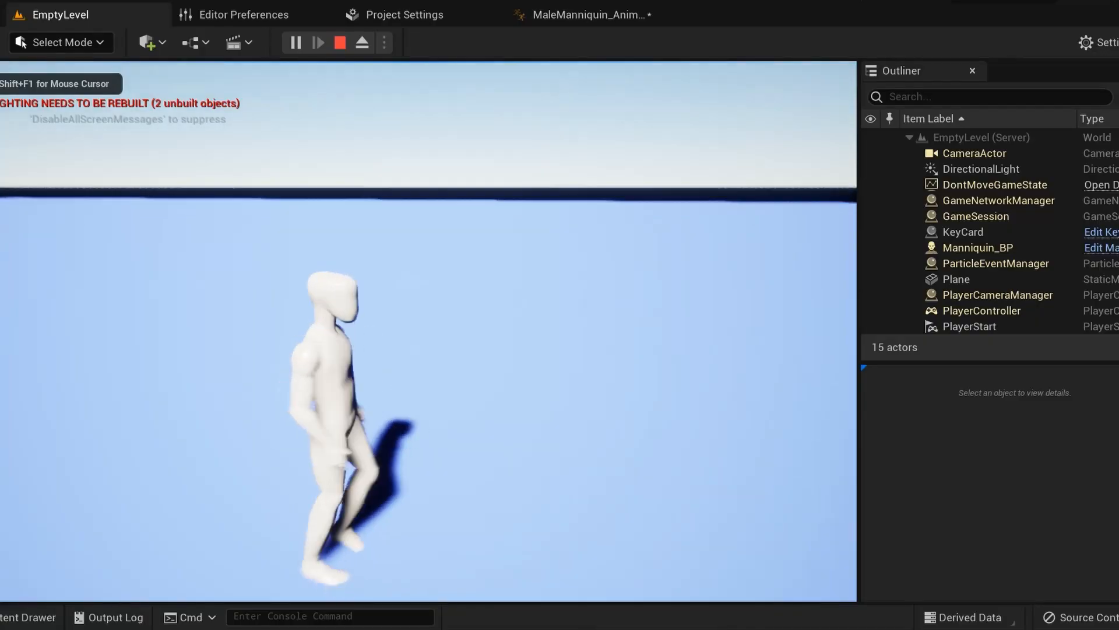
{"action": "key", "text": "shift"}
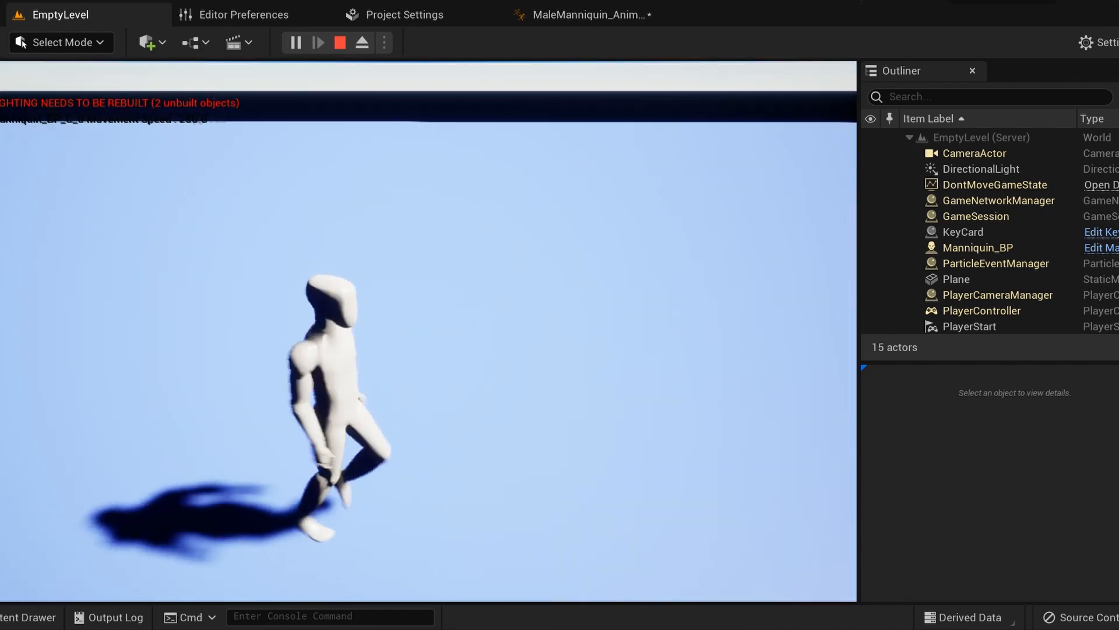
{"action": "key", "text": "shift"}
{"action": "key", "text": "d"}
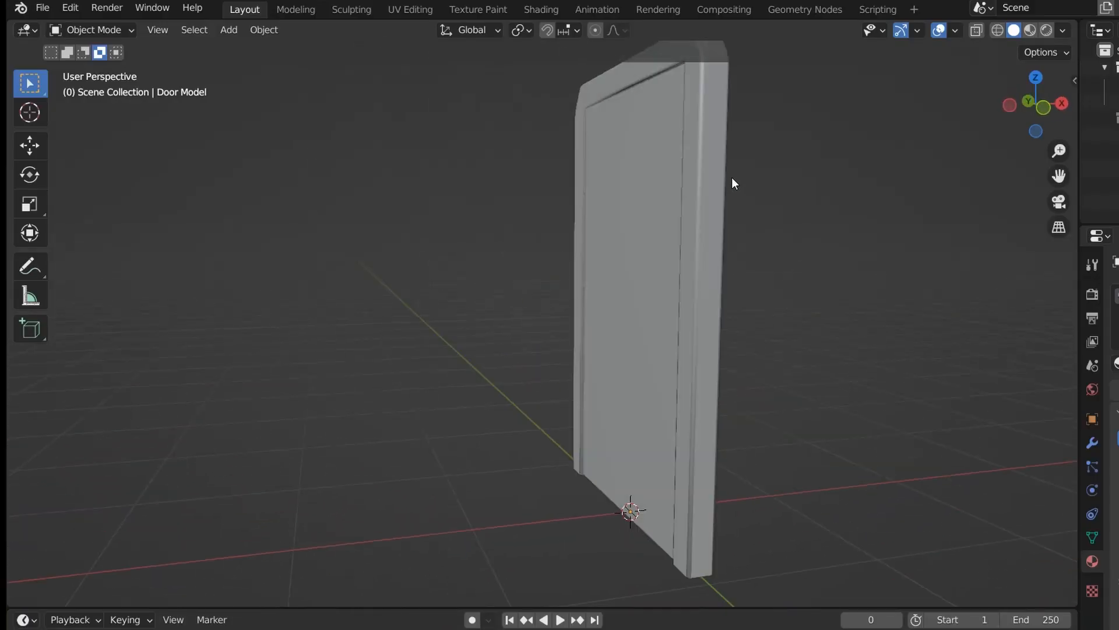
Step: Switch to the door model in Blender, select the panel inside the frame and move it along the Z axis
{"action": "middle_click_drag", "start_coordinate": [733, 179], "coordinate": [528, 186]}
{"action": "left_click", "coordinate": [527, 209]}
{"action": "key", "text": "Tab"}
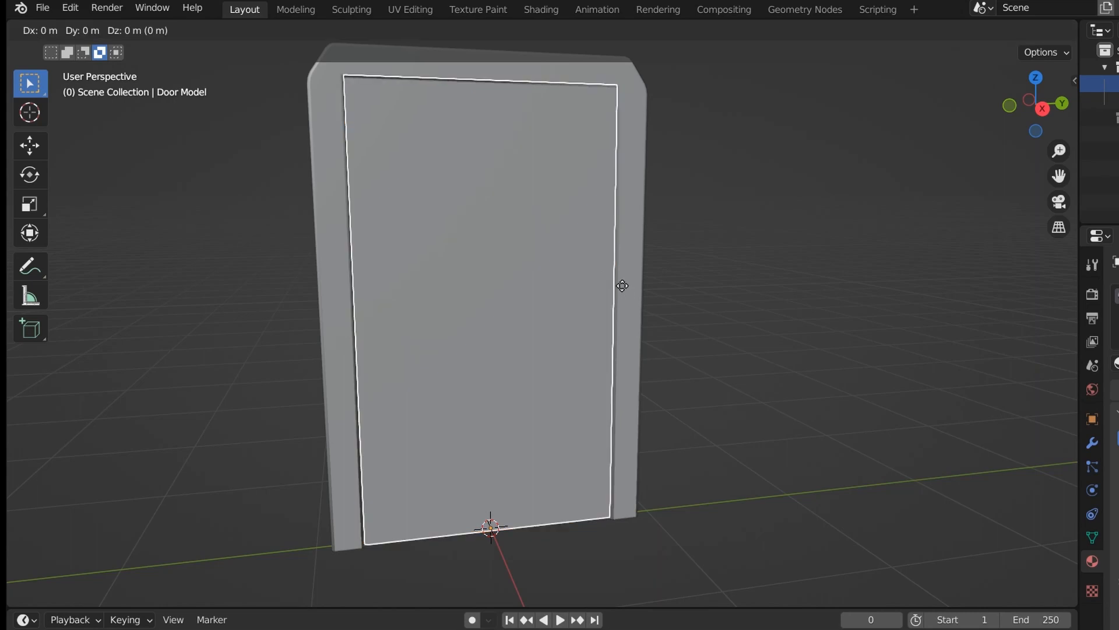
{"action": "key", "text": "g"}
{"action": "key", "text": "z"}
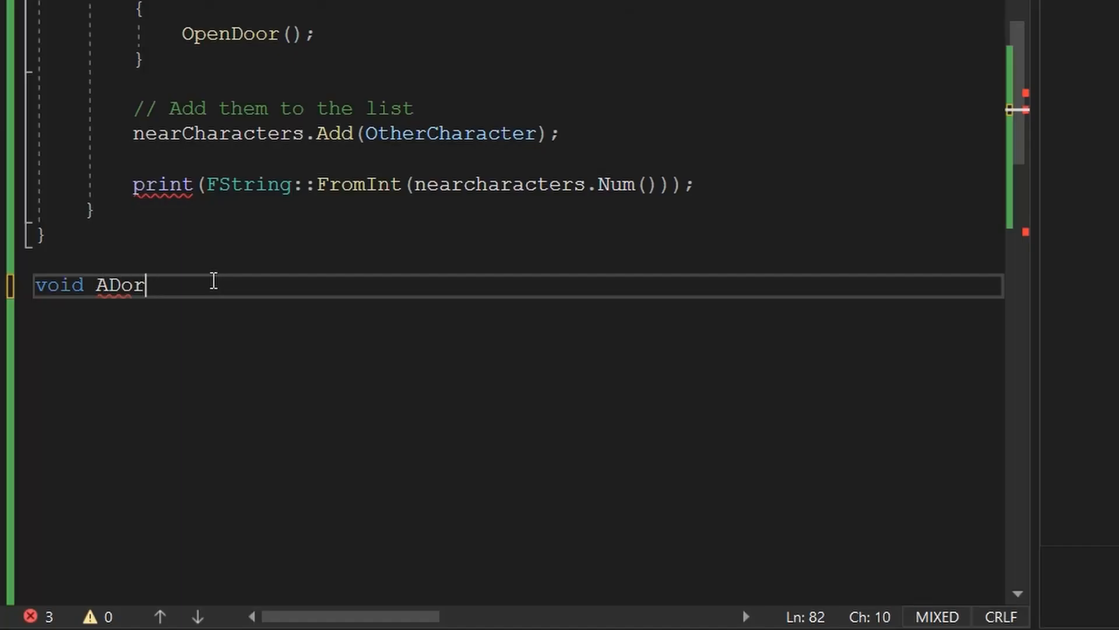
Step: In Visual Studio, start the ADoor::OnEndOverlap function definition with a UPrimitiveComponent* overlap component parameter
{"action": "type", "text": "::OnEndOverlap(UP"}
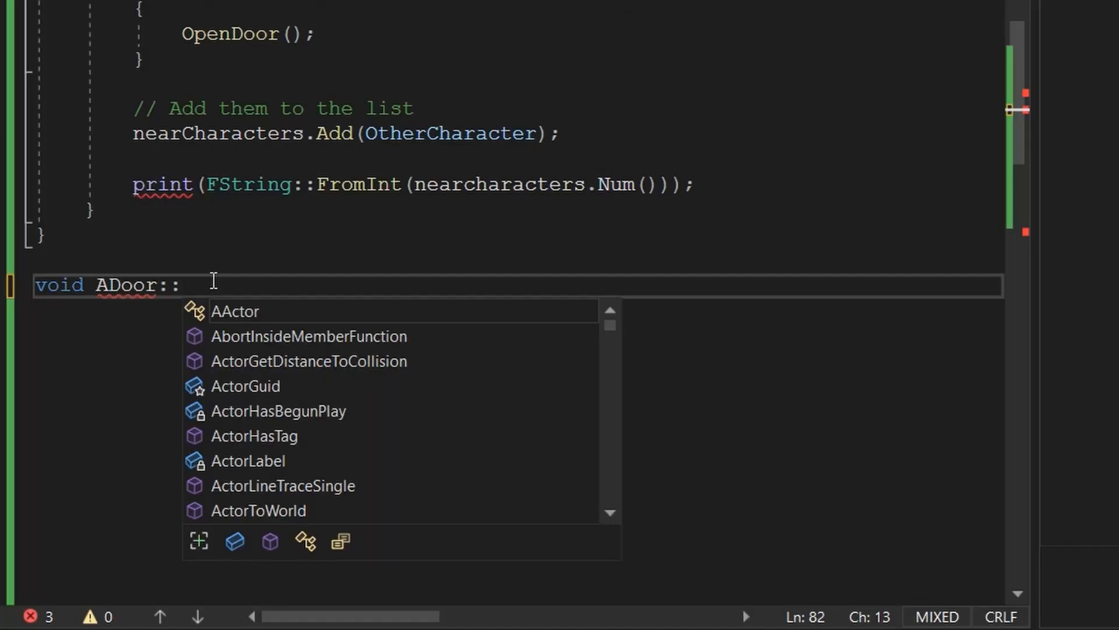
{"action": "type", "text": "rimitiveComponent* OverlaopComp,"}
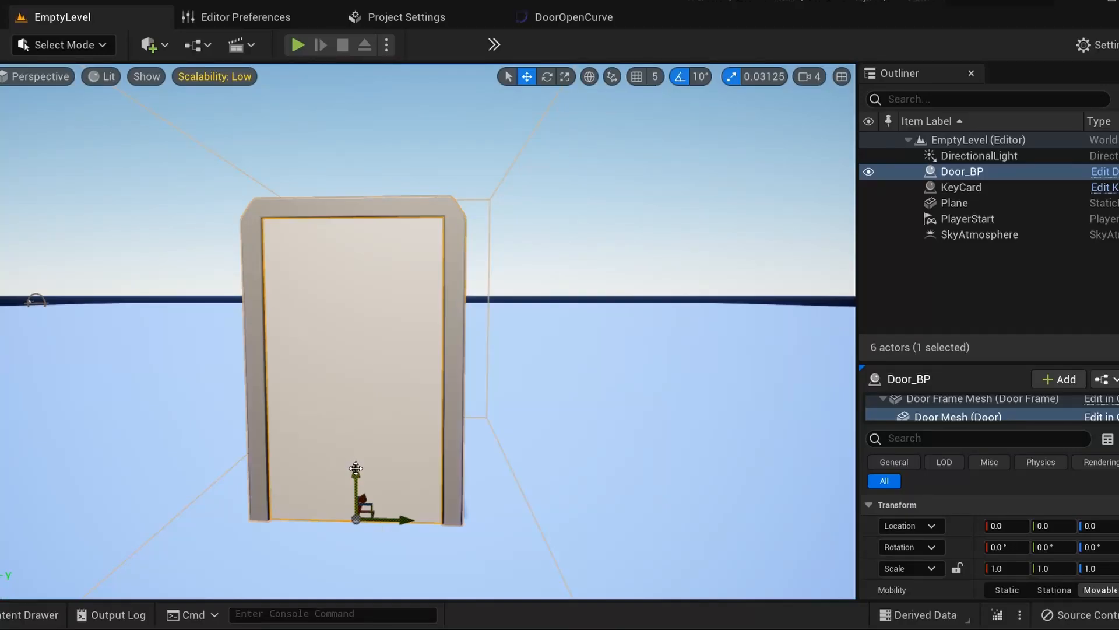
Step: Switch to EmptyLevel in Unreal, slide the door mesh up along Z above its frame and bring it back down
{"action": "left_click_drag", "start_coordinate": [357, 468], "coordinate": [403, 286]}
{"action": "left_click_drag", "start_coordinate": [418, 152], "coordinate": [406, 257]}
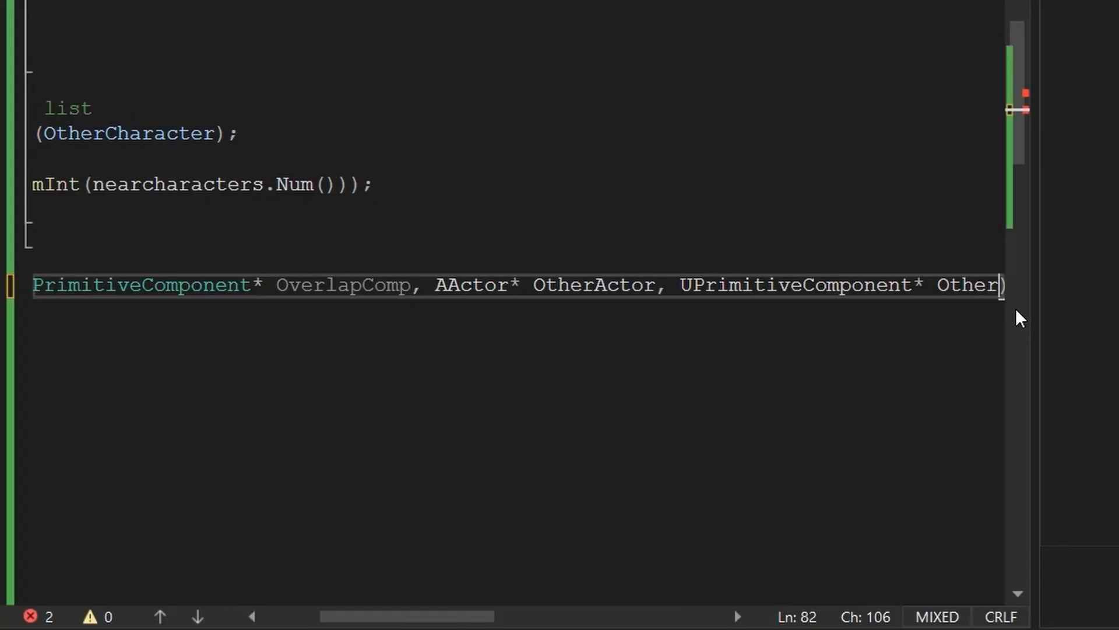
Step: In Visual Studio, complete the OnEndOverlap parameter list with OtherComp and int32 OtherBodyIndex, and open the function body
{"action": "type", "text": "Comp, int32 "}
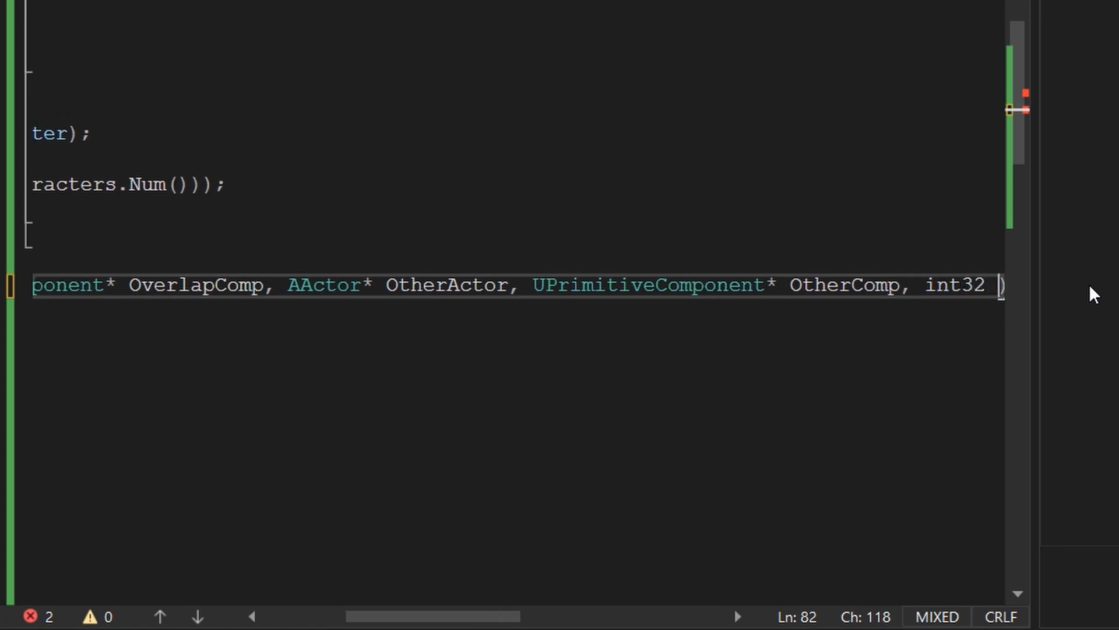
{"action": "type", "text": "OtherBodyIndex)"}
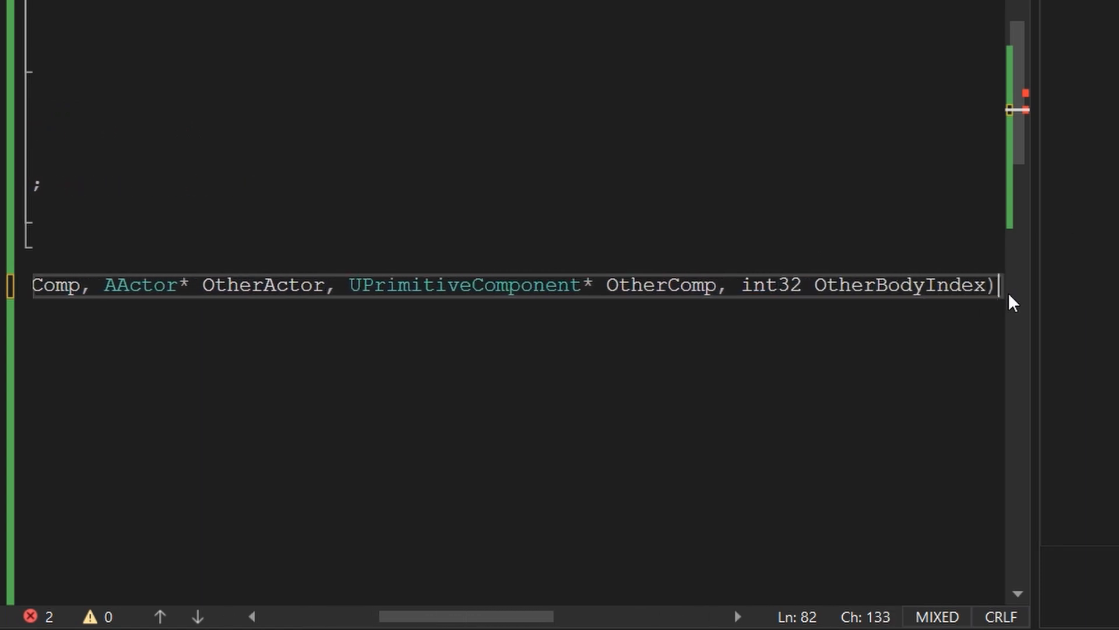
{"action": "key", "text": "Return"}
{"action": "type", "text": "{"}
{"action": "key", "text": "Return"}
Step: Add an if block to OnEndOverlap that casts OtherActor to ACharacter* OtherCharacter
{"action": "type", "text": "if ("}
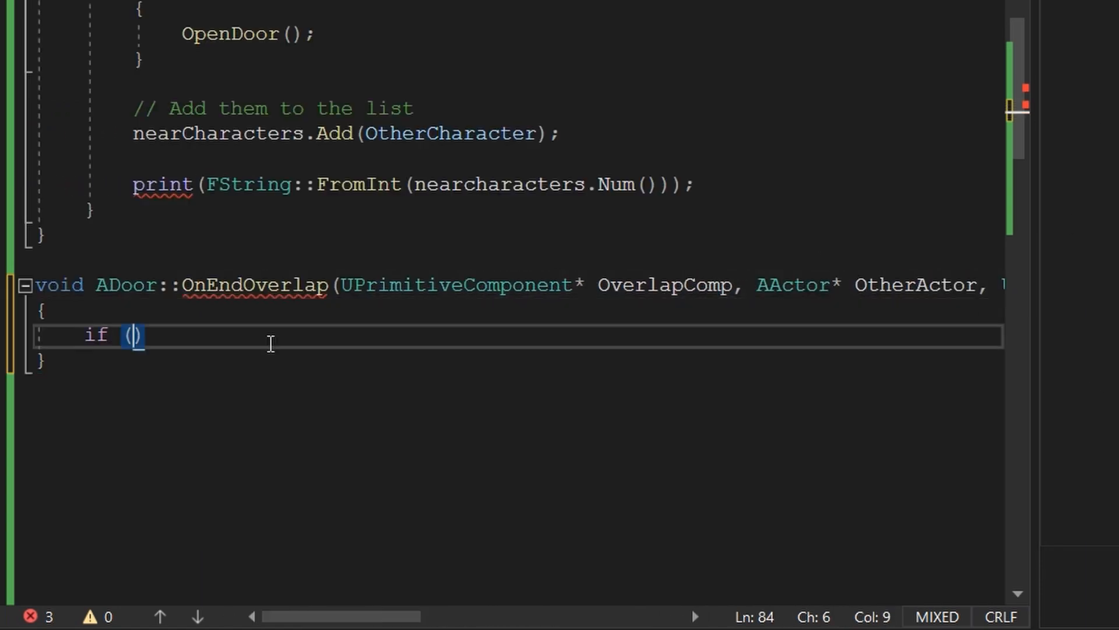
{"action": "type", "text": "ACharacter* otherCharacter = Cast<ACharacter>("}
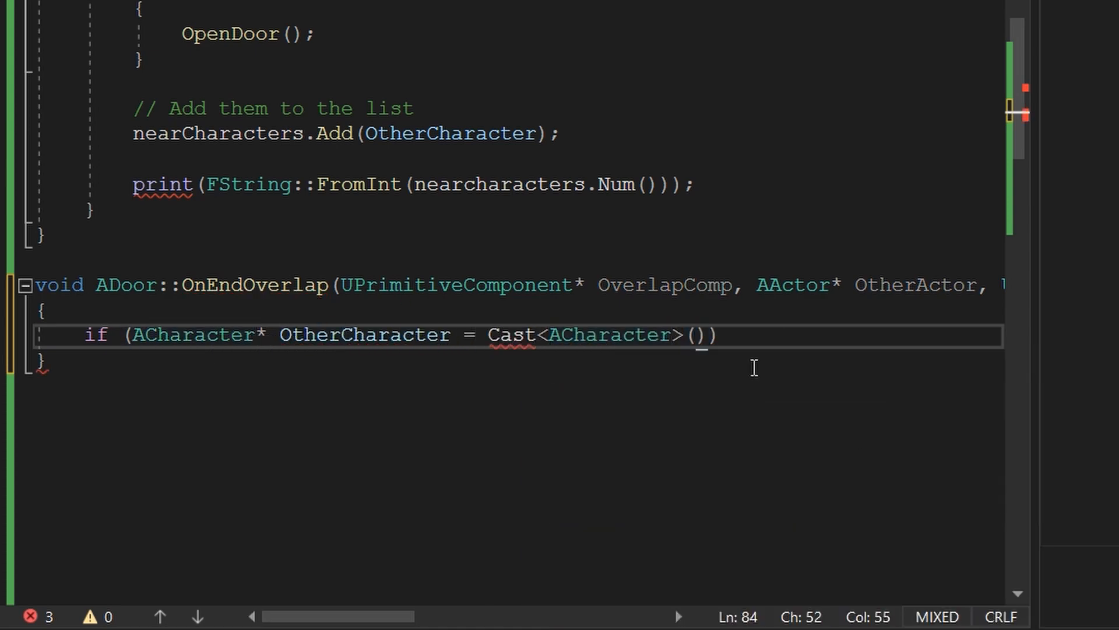
{"action": "type", "text": "OtherActor))"}
{"action": "key", "text": "Return"}
{"action": "type", "text": "{"}
{"action": "key", "text": "Return"}
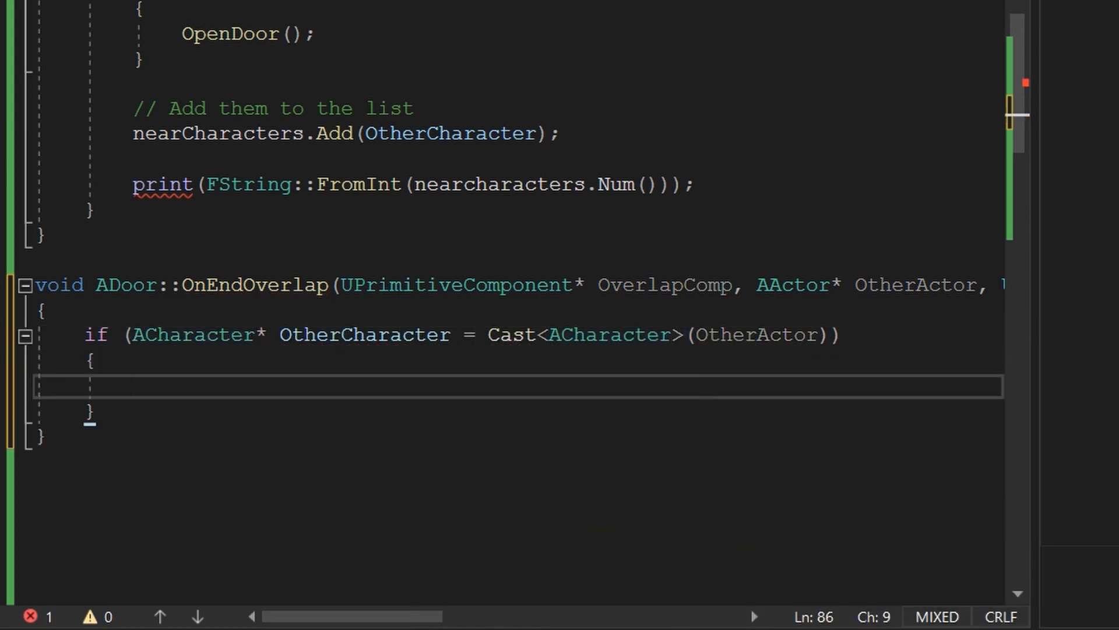
Step: Under a "Remove from list" comment, remove OtherCharacter from nearCharacters if the list contains it
{"action": "type", "text": "// Remove from list"}
{"action": "key", "text": "Return"}
{"action": "type", "text": "if (nearCharacters.Contains"}
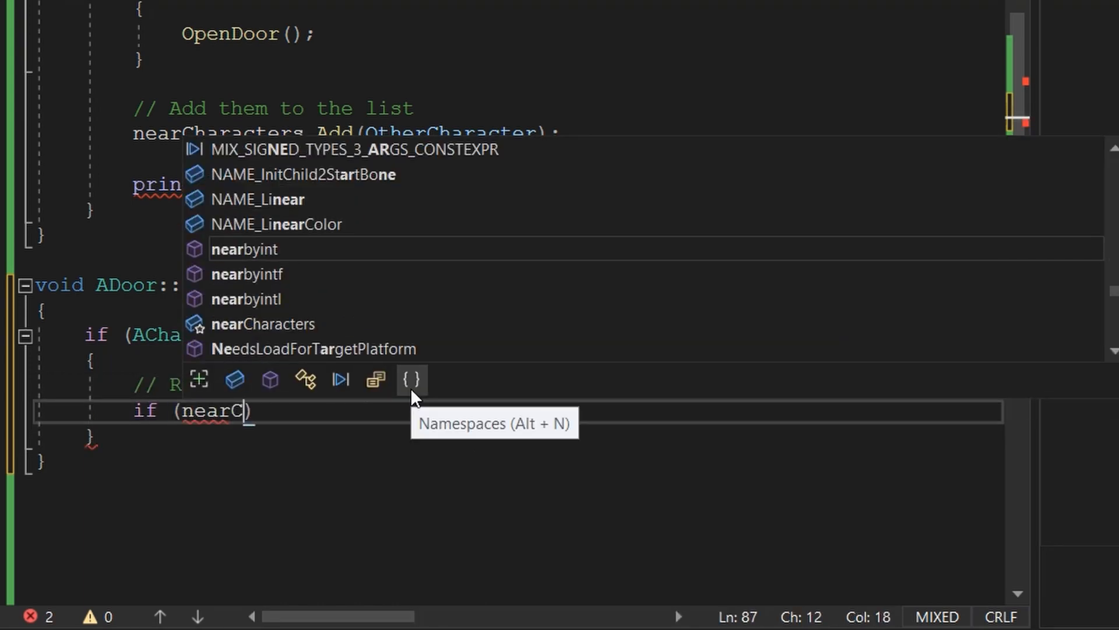
{"action": "type", "text": "(OtherCharacter))"}
{"action": "key", "text": "Return"}
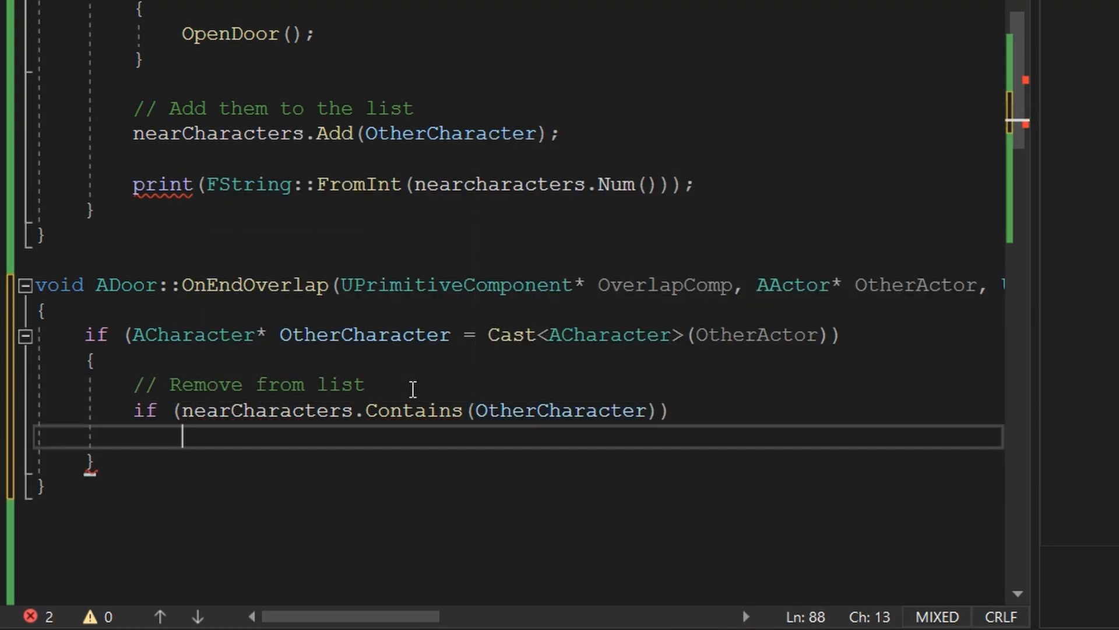
{"action": "type", "text": "{"}
{"action": "key", "text": "Return"}
{"action": "type", "text": "nearCharacters.Remove(OtherCharacte"}
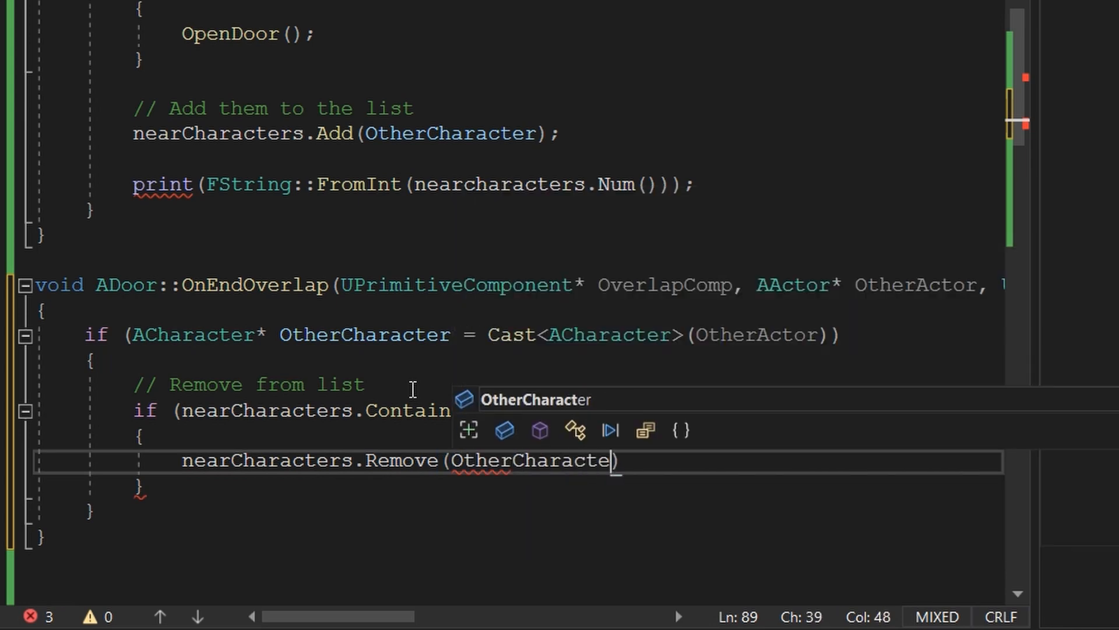
{"action": "type", "text": "r);"}
Step: Below the removal block, add the comment "If list is empty" and an if block checking nearCharacters.IsEmpty()
{"action": "key", "text": "Down"}
{"action": "key", "text": "Return"}
{"action": "key", "text": "Return"}
{"action": "type", "text": "// If list is "}
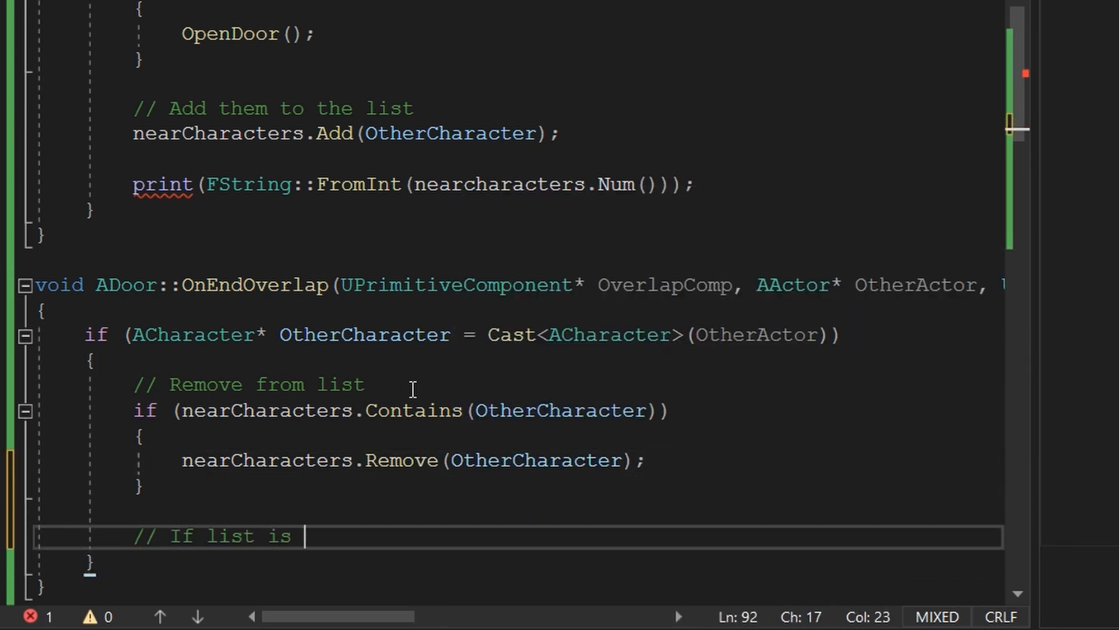
{"action": "type", "text": "empty"}
{"action": "key", "text": "Return"}
{"action": "type", "text": "if (nearcharacters.IsEmpty"}
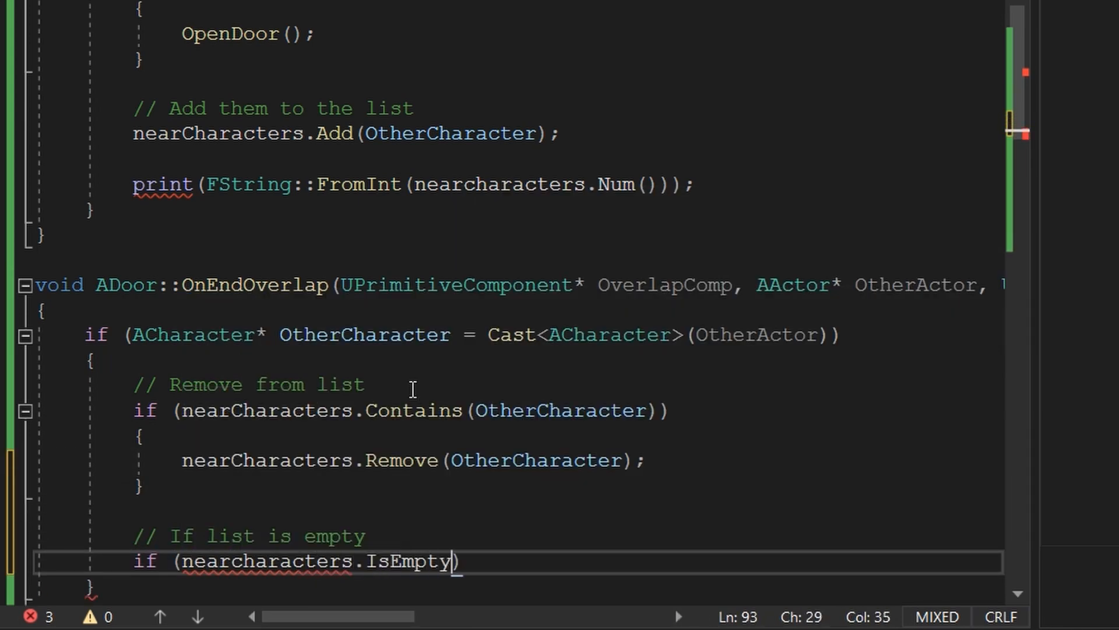
{"action": "key", "text": "End"}
{"action": "key", "text": "Return"}
{"action": "type", "text": "{"}
{"action": "key", "text": "Return"}
Step: Inside the empty-list block, print "List Empty" and call CloseDoor() if isOpen is true
{"action": "type", "text": "print"}
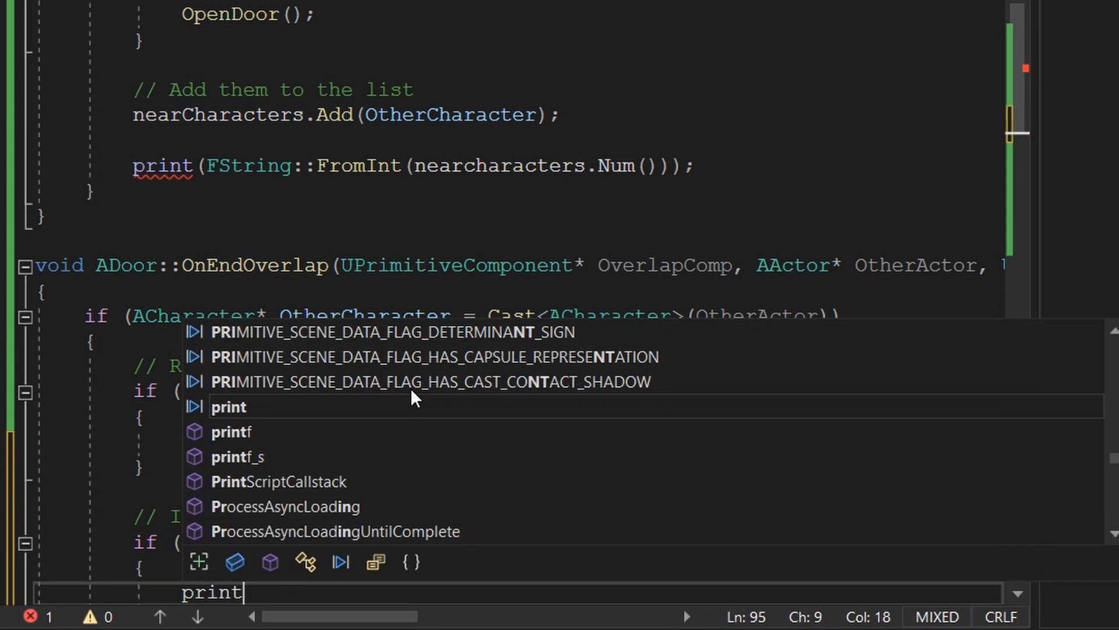
{"action": "type", "text": "(\"List Empty\");"}
{"action": "key", "text": "Return"}
{"action": "key", "text": "Return"}
{"action": "type", "text": "if (isOpen)"}
{"action": "key", "text": "Return"}
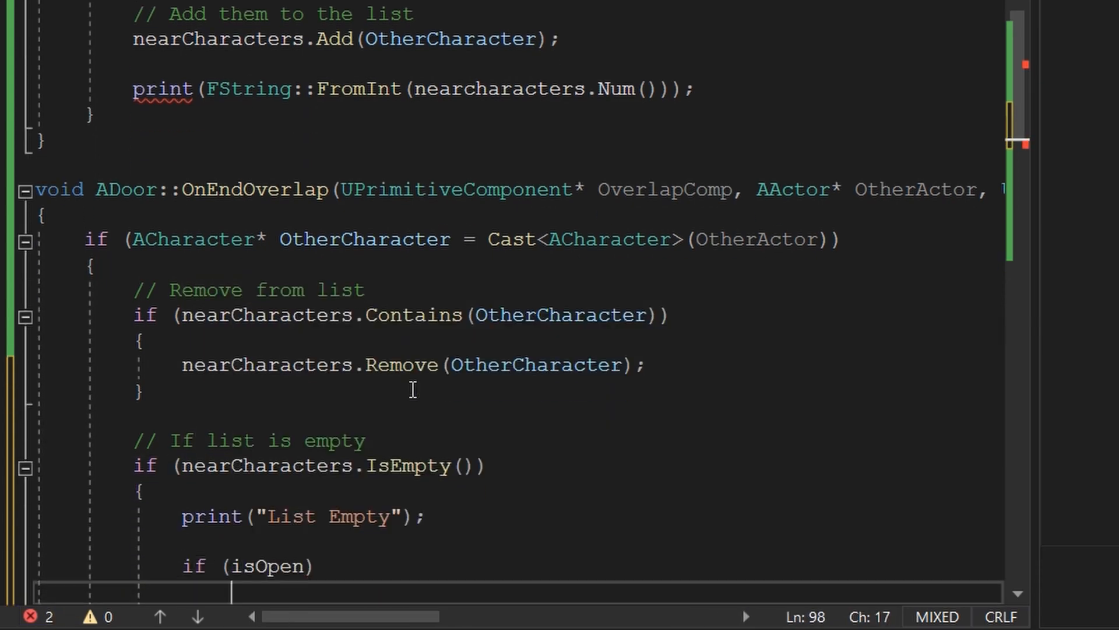
{"action": "type", "text": "CloseDoor();"}
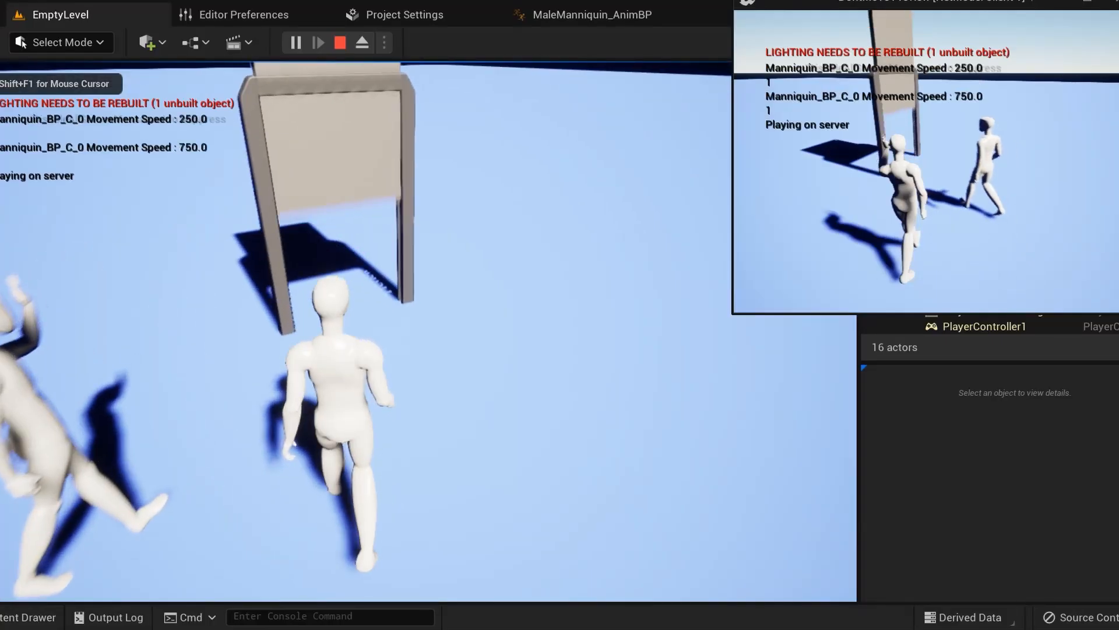
Step: Play-test the automatic door in Unreal's EmptyLevel by walking the server and client mannequins toward and away from it
{"action": "key", "text": "w"}
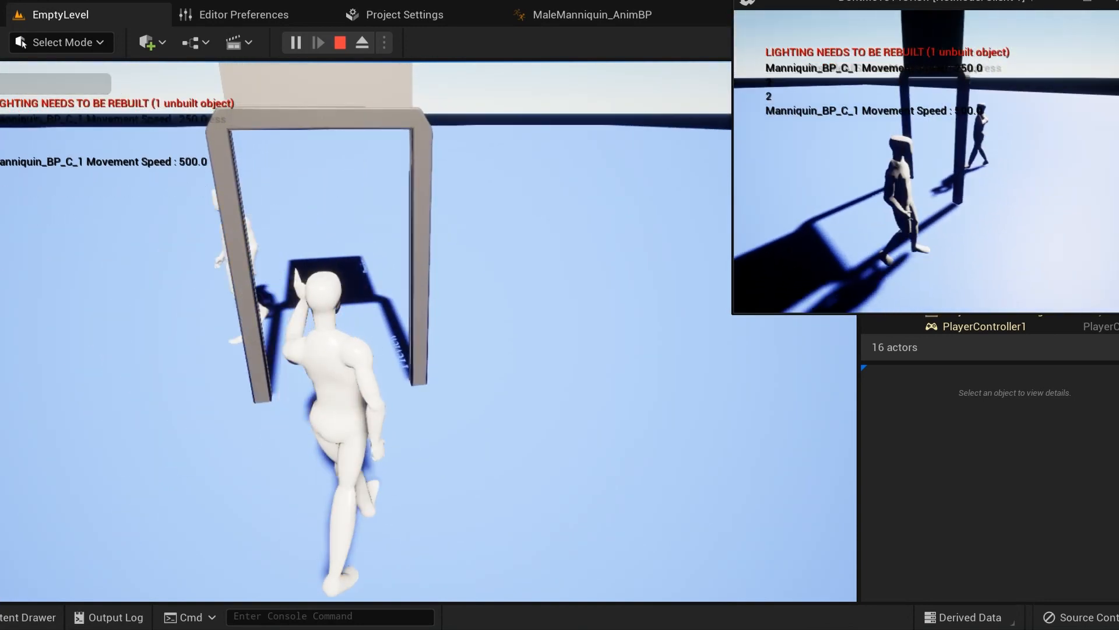
{"action": "key", "text": "w"}
{"action": "key", "text": "w"}
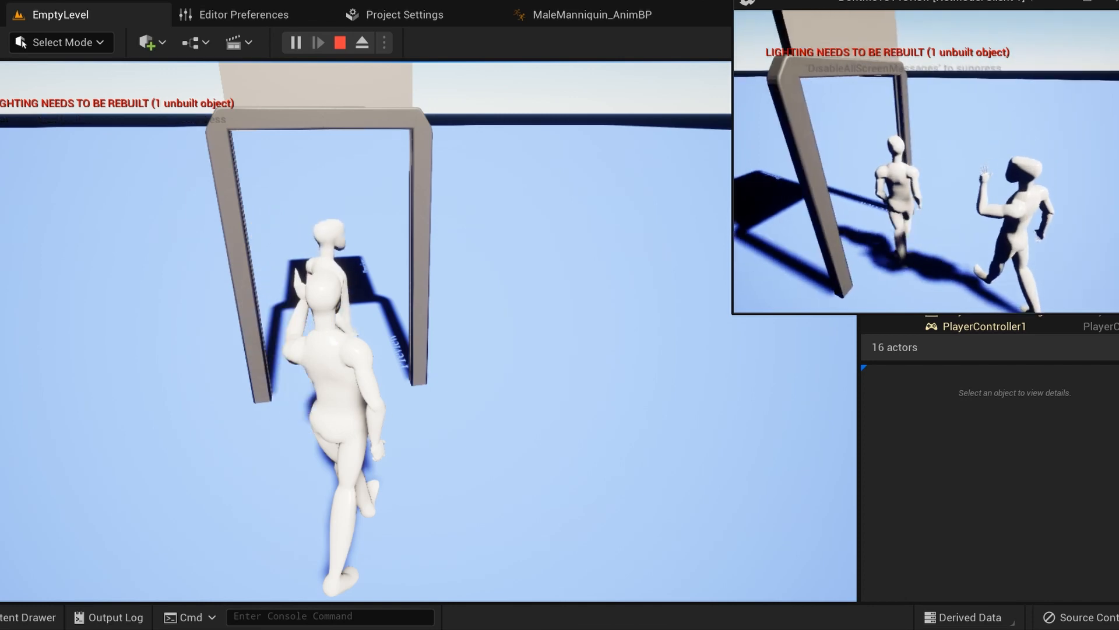
{"action": "left_click", "coordinate": [684, 163]}
{"action": "key", "text": "shift+s"}
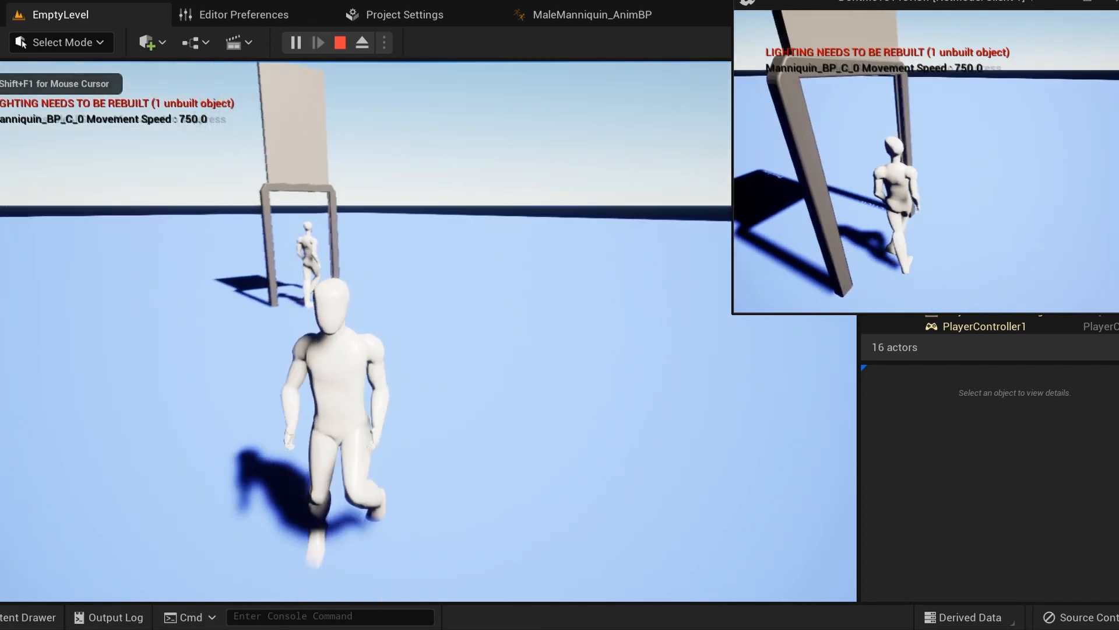
{"action": "key", "text": "a"}
{"action": "key", "text": "shift+F1"}
{"action": "key", "text": "s"}
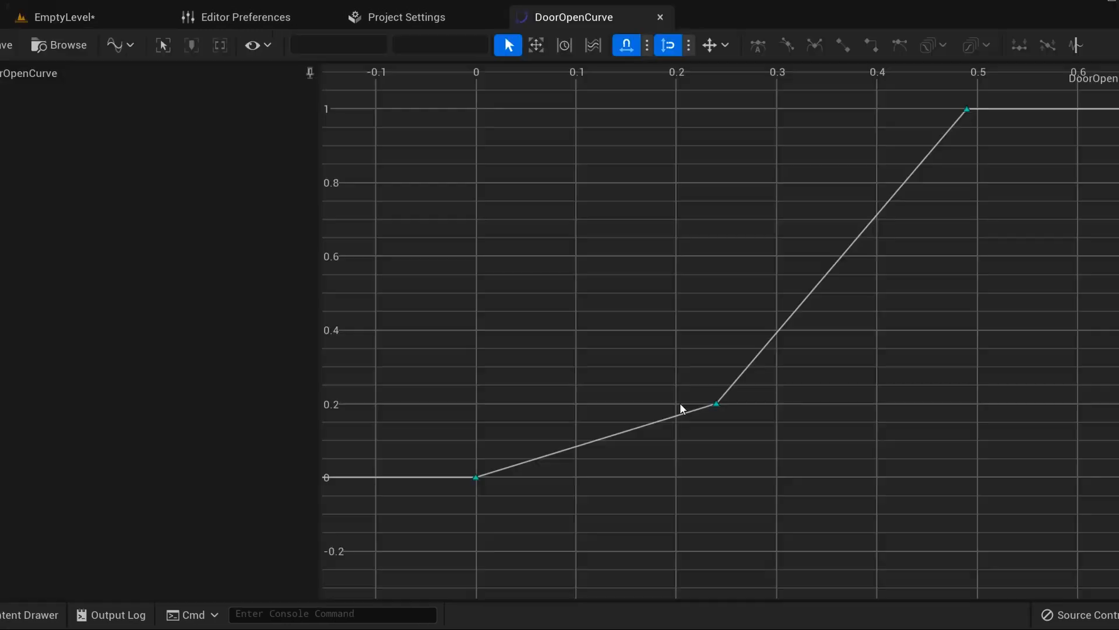
Step: Try moving the middle key of DoorOpenCurve to a higher value and earlier time, and undo the move
{"action": "left_click", "coordinate": [716, 403]}
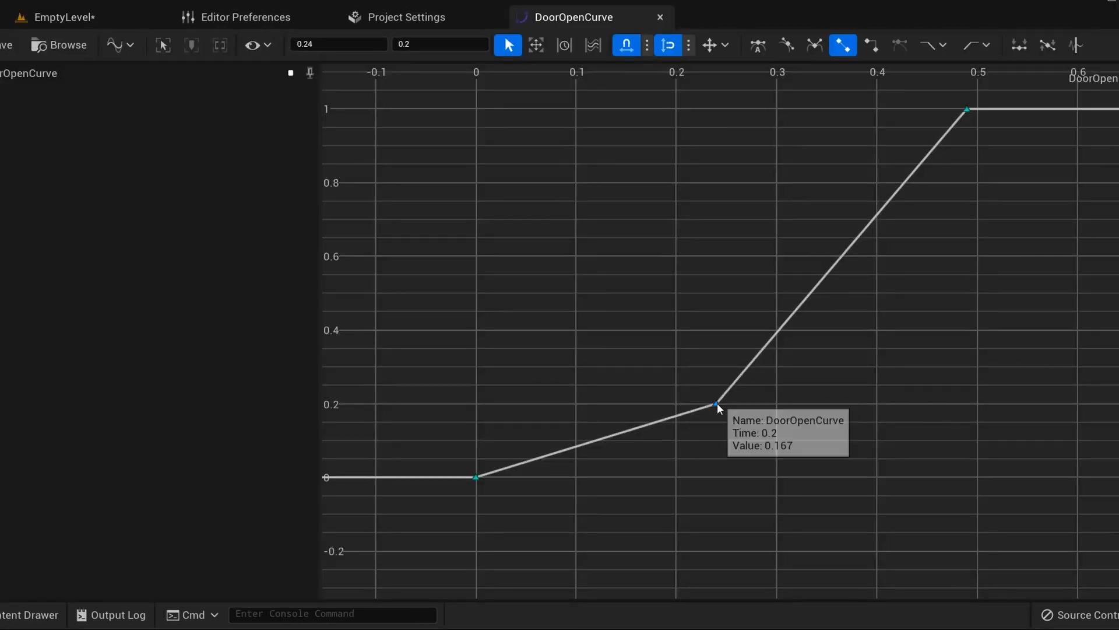
{"action": "left_click_drag", "start_coordinate": [717, 404], "coordinate": [705, 379]}
{"action": "key", "text": "ctrl+z"}
{"action": "key", "text": "ctrl+z"}
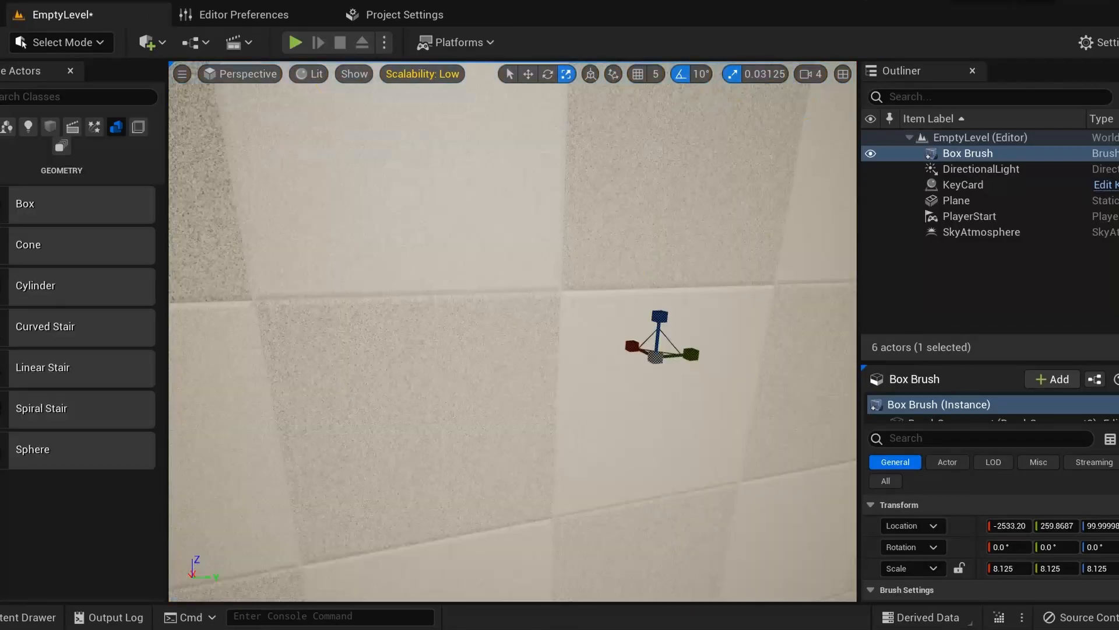
Step: In EmptyLevel, delete the Plane and make the Box Brush hollow to form a room
{"action": "key", "text": "Delete"}
{"action": "right_click_drag", "start_coordinate": [693, 424], "coordinate": [653, 402]}
{"action": "left_click", "coordinate": [693, 424]}
{"action": "scroll", "coordinate": [984, 520], "scroll_direction": "up", "scroll_amount": 1}
{"action": "left_click", "coordinate": [993, 545]}
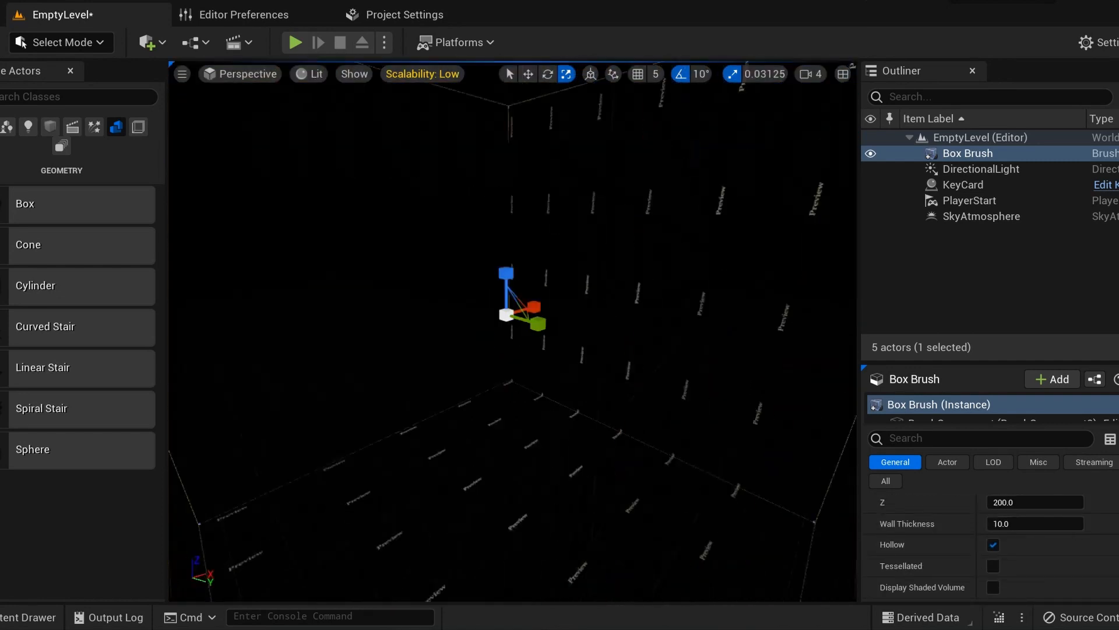
Step: Place a Point Light inside the hollow box room and adjust its intensity settings
{"action": "left_click", "coordinate": [28, 127]}
{"action": "left_click_drag", "start_coordinate": [44, 244], "coordinate": [512, 175]}
{"action": "key", "text": "w"}
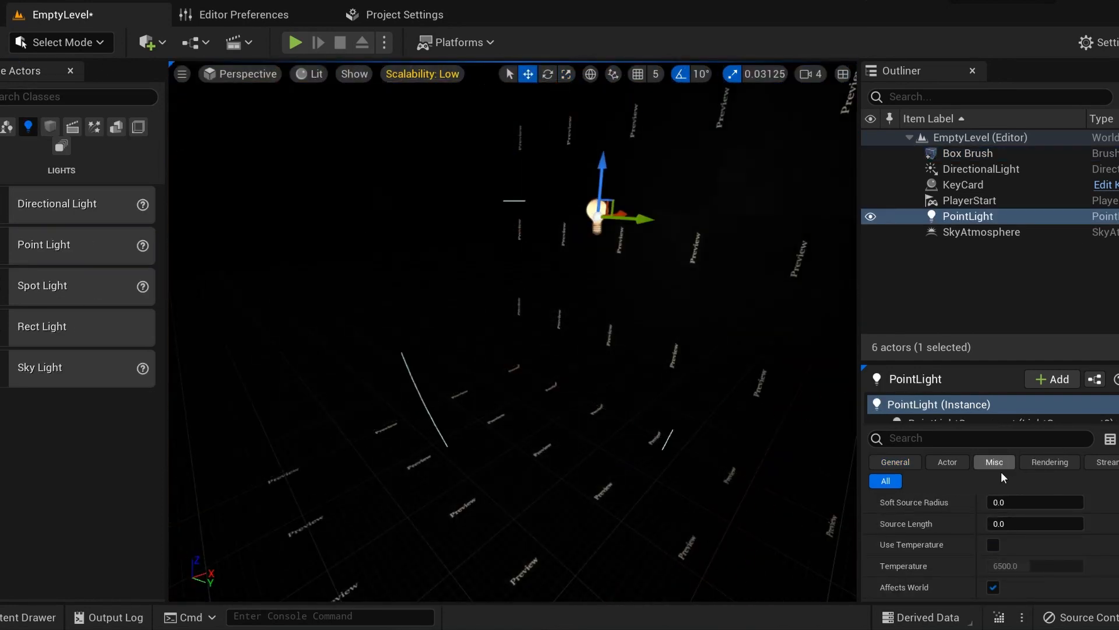
{"action": "scroll", "coordinate": [1023, 508], "scroll_direction": "down", "scroll_amount": 2}
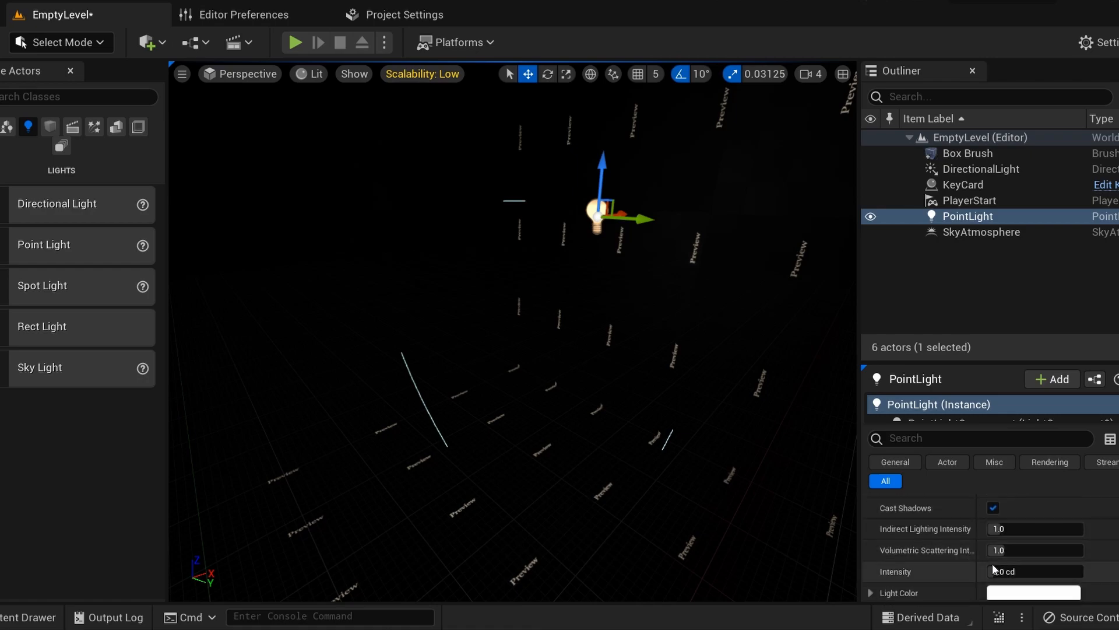
{"action": "left_click_drag", "start_coordinate": [1022, 545], "coordinate": [1067, 546]}
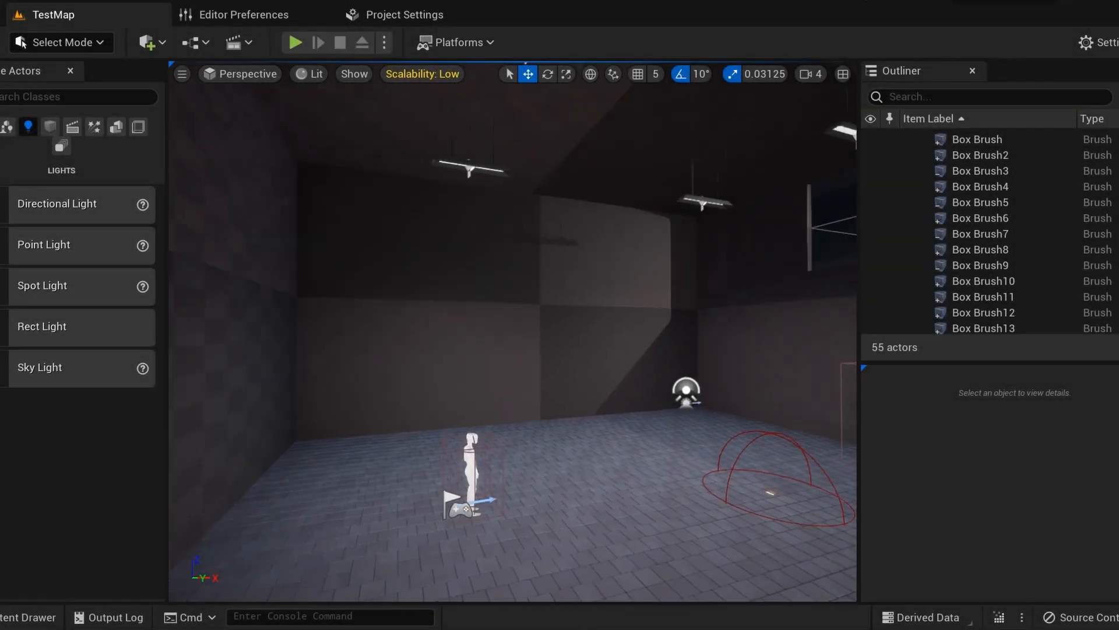
Step: Examine TestMap's large room, including the hanging ceiling lights and the window opening high in the wall
{"action": "key", "text": "w"}
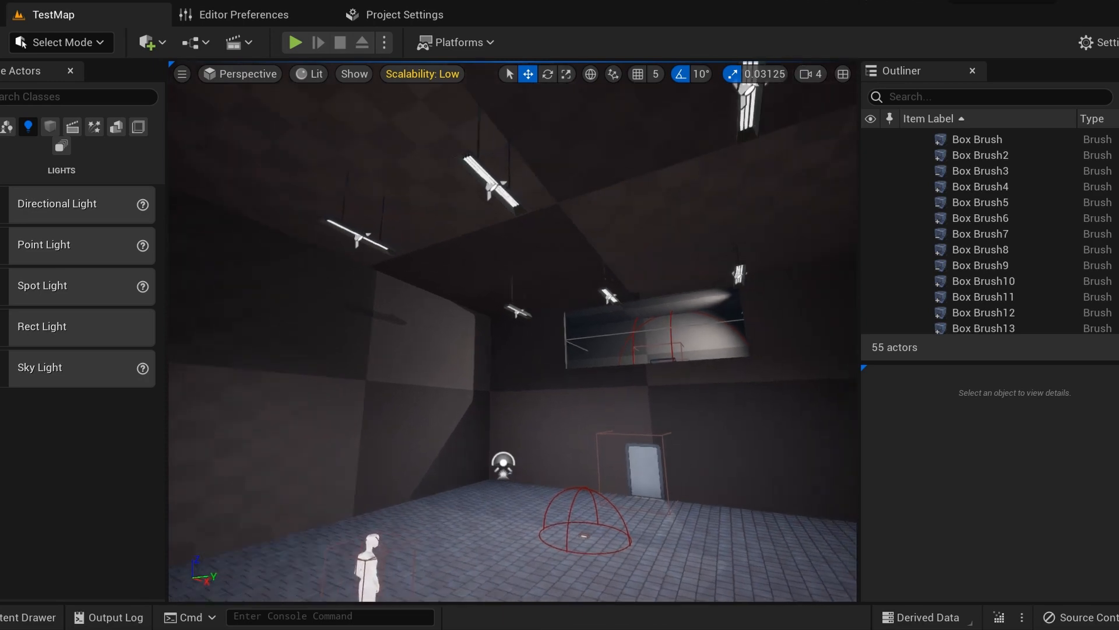
{"action": "key", "text": "s"}
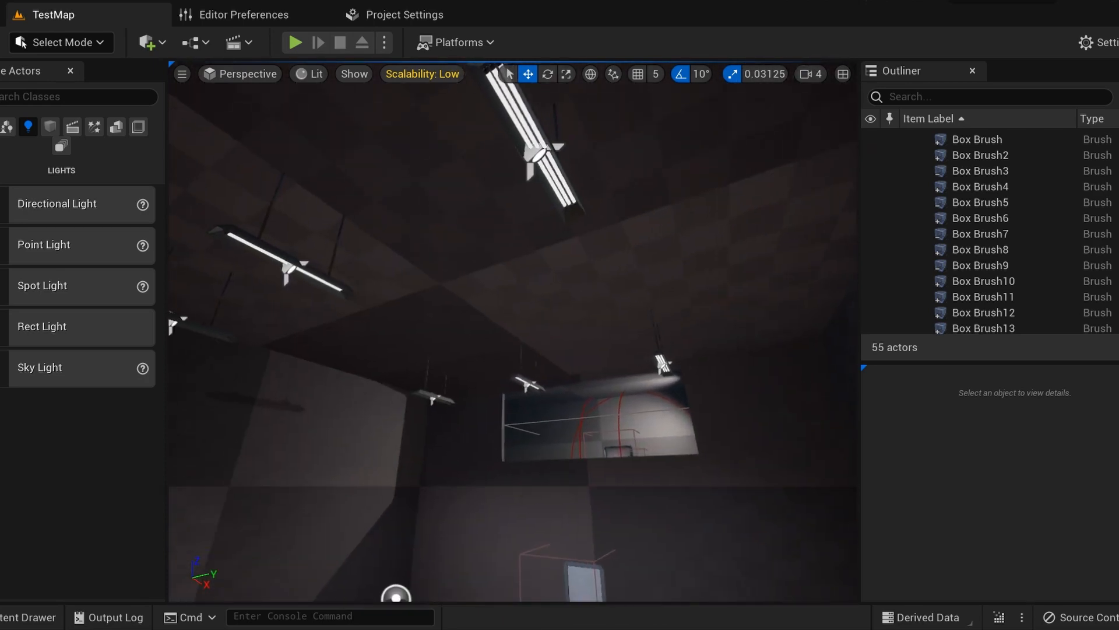
{"action": "key", "text": "w"}
{"action": "key", "text": "w"}
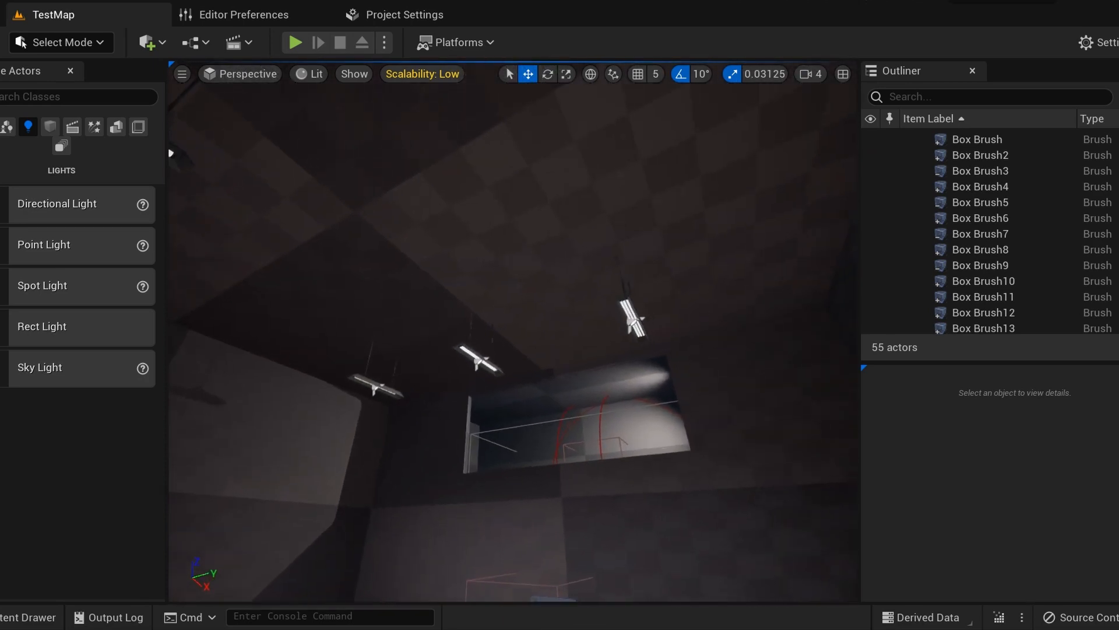
{"action": "key", "text": "s"}
{"action": "key", "text": "s"}
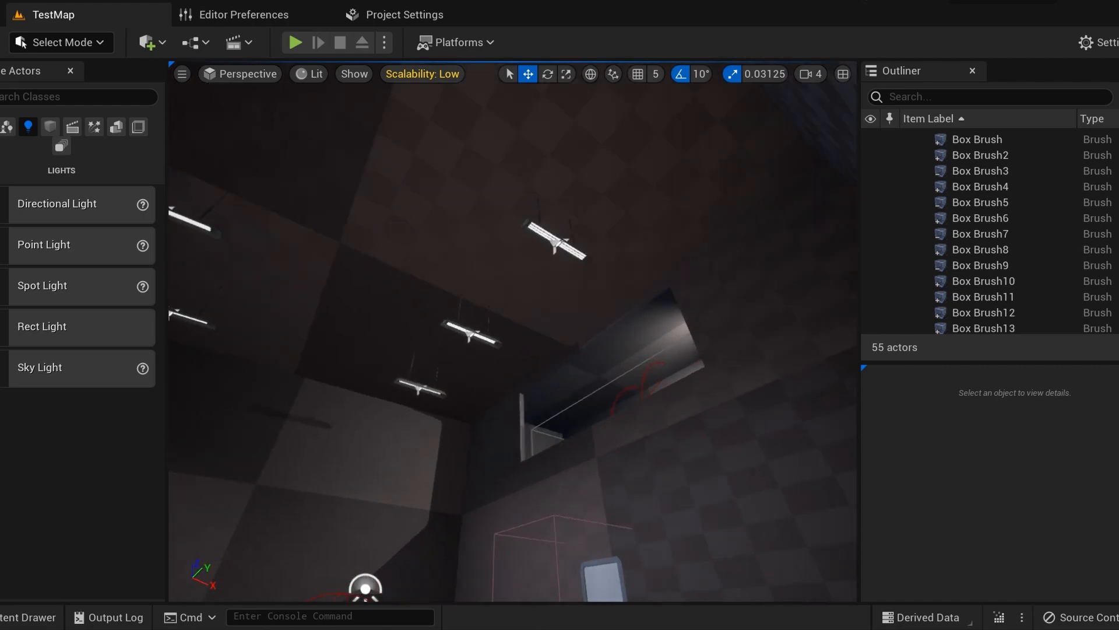
{"action": "key", "text": "w"}
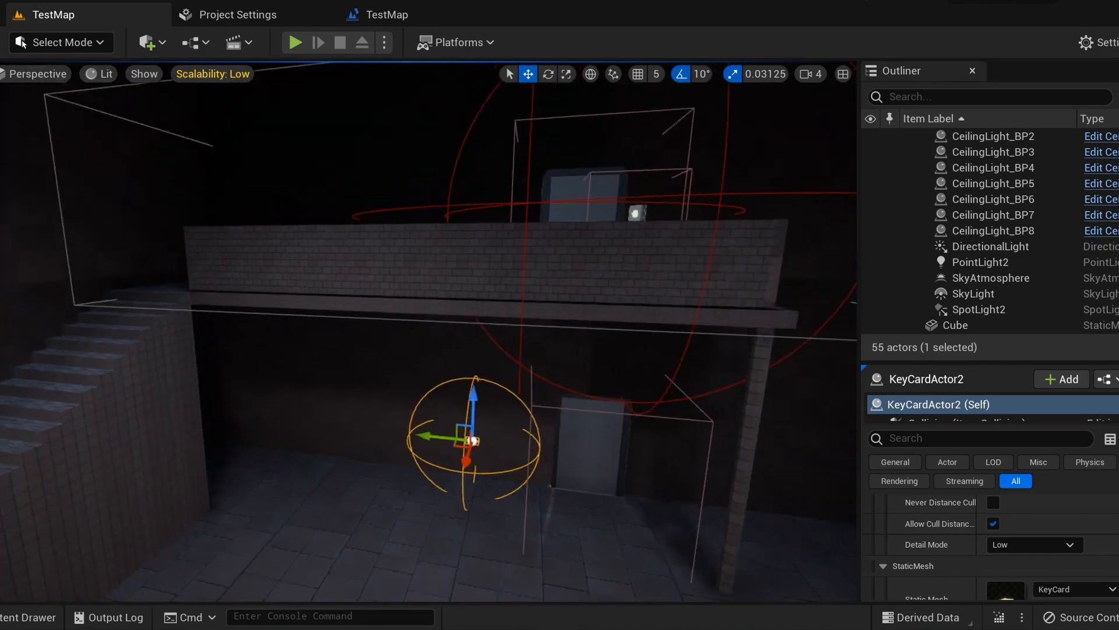
Step: Examine TestMap's balcony area around KeyCardActor2, including the doors, the hand scanner and their trigger volumes
{"action": "right_click_drag", "start_coordinate": [428, 332], "coordinate": [603, 314]}
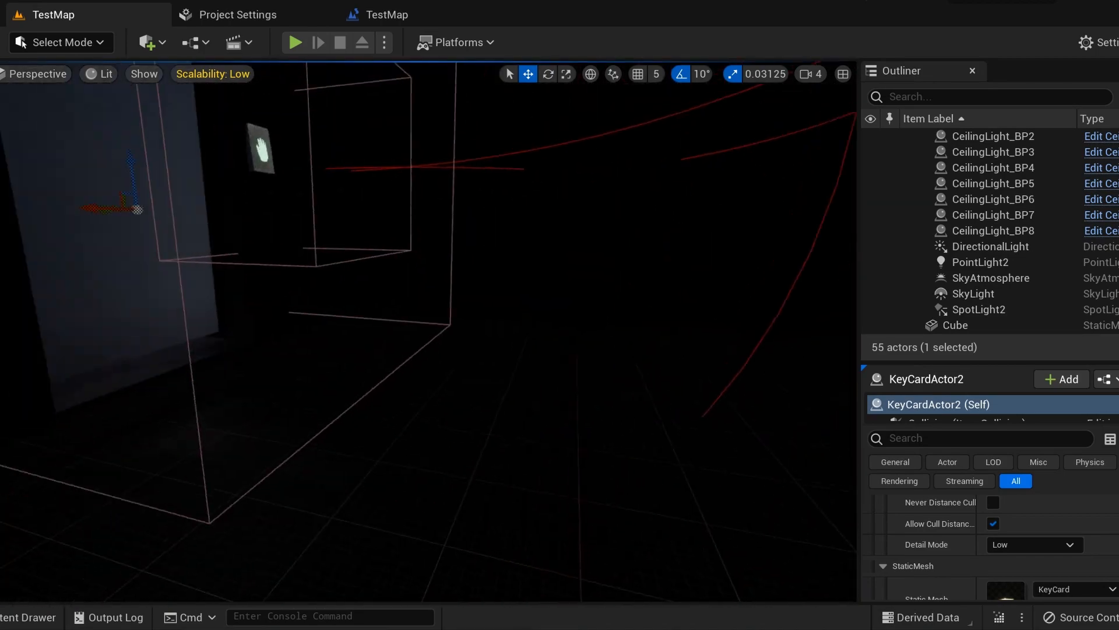
{"action": "right_click_drag", "start_coordinate": [428, 331], "coordinate": [350, 297]}
{"action": "right_click_drag", "start_coordinate": [429, 331], "coordinate": [543, 257]}
{"action": "key", "text": "f"}
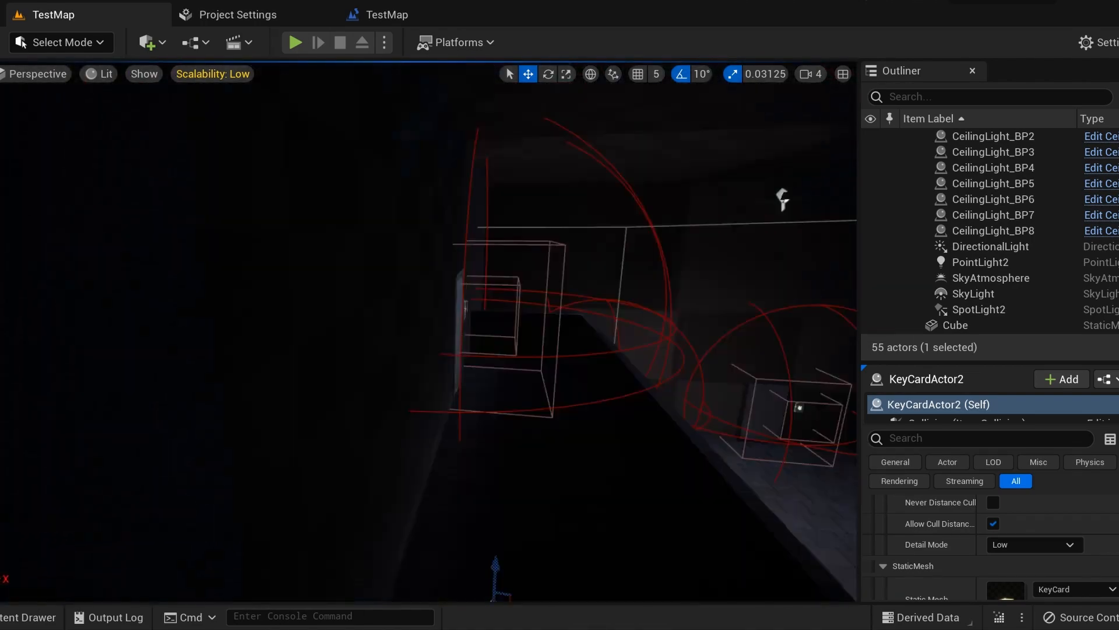
{"action": "right_click_drag", "start_coordinate": [429, 331], "coordinate": [414, 292]}
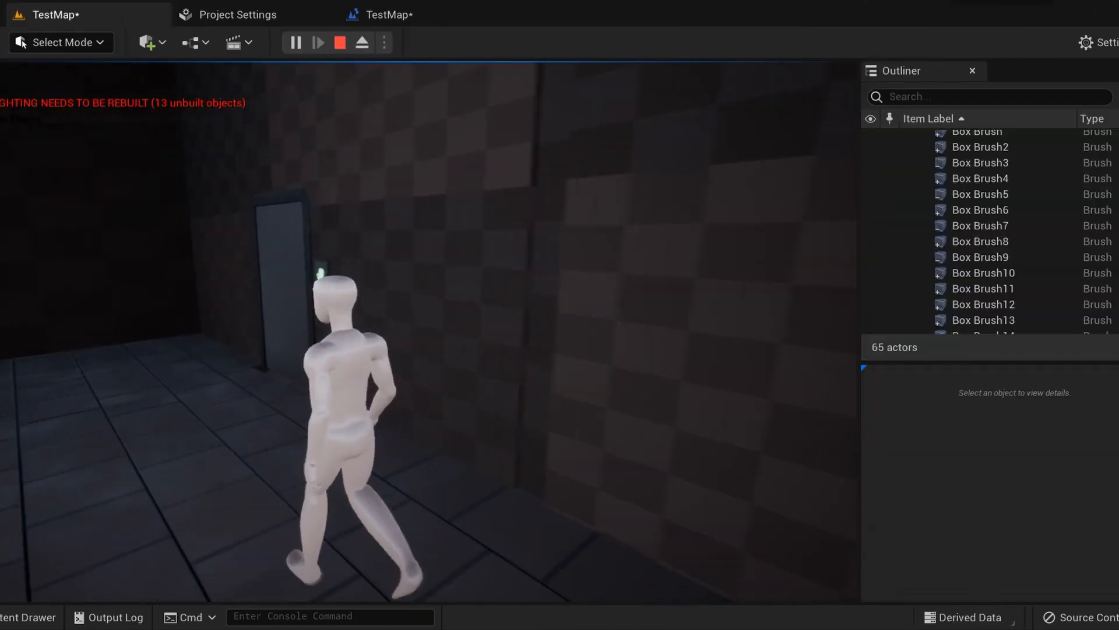
Step: Play-test TestMap by walking the mannequin to the hand scanner, interacting with it to open the door, and approaching the locked door
{"action": "key", "text": "w"}
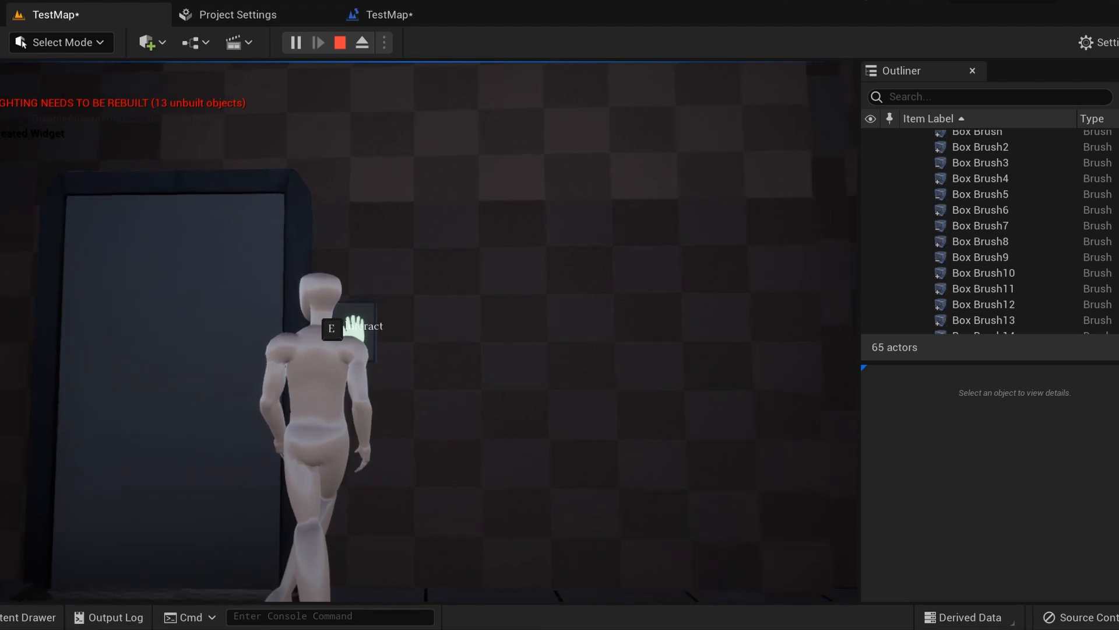
{"action": "key", "text": "w"}
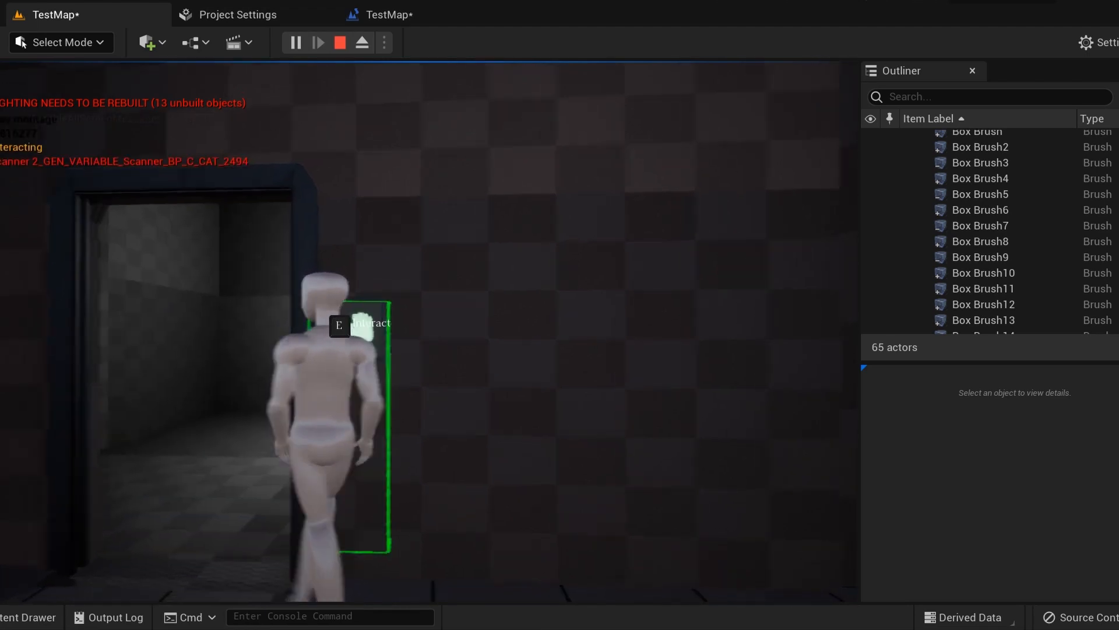
{"action": "key", "text": "w"}
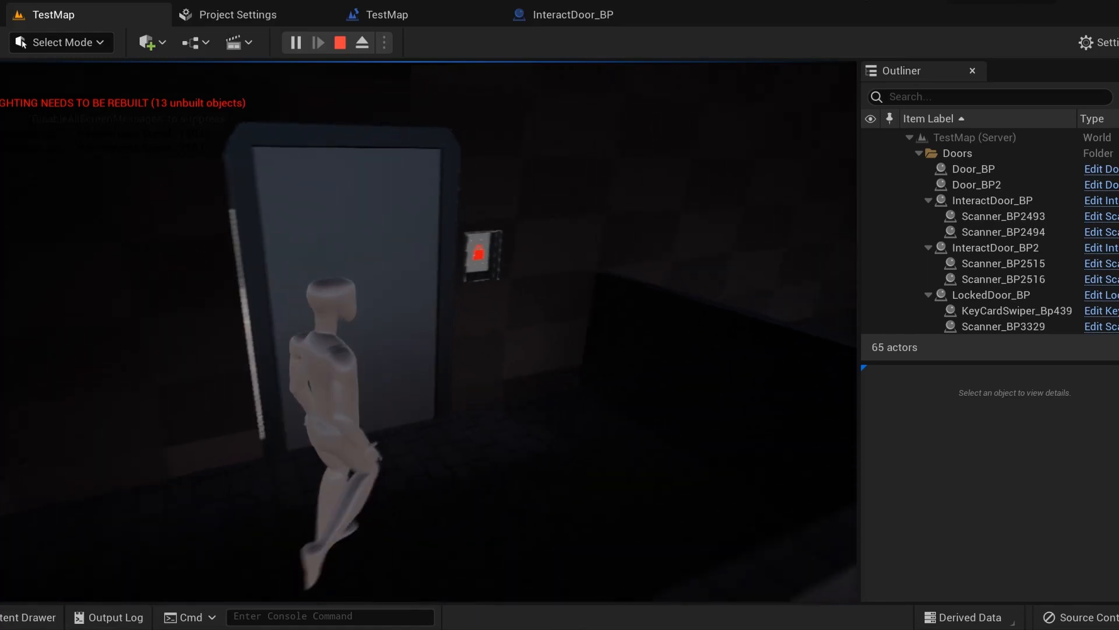
Step: Play-test the locked door in TestMap by walking the mannequin up to the key card swiper and trying to unlock it without a card
{"action": "key", "text": "w"}
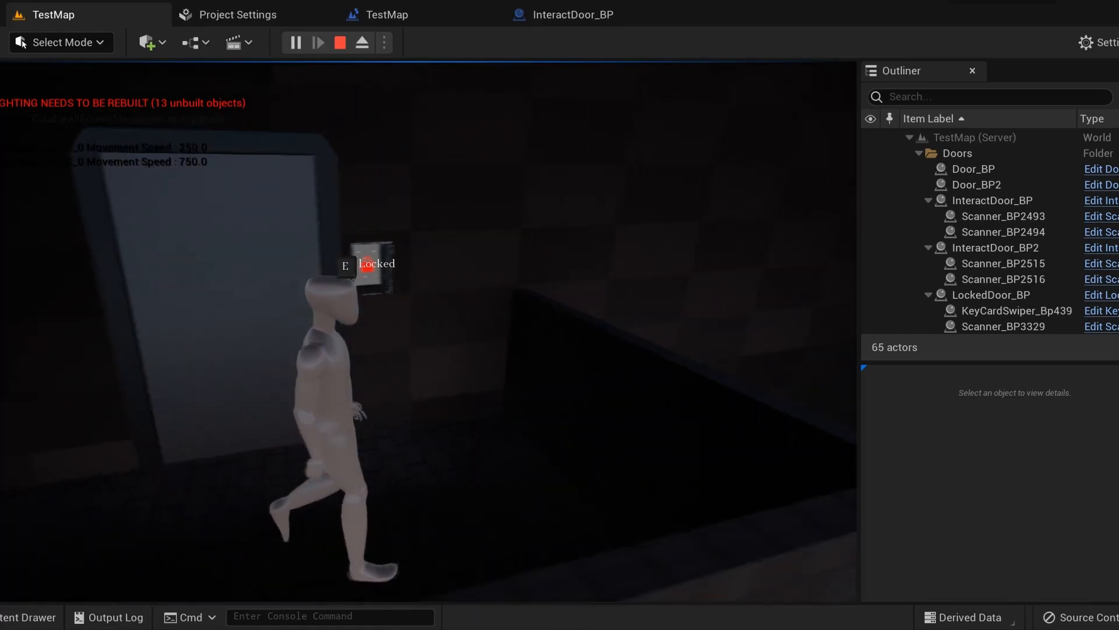
{"action": "key", "text": "a"}
{"action": "key", "text": "s"}
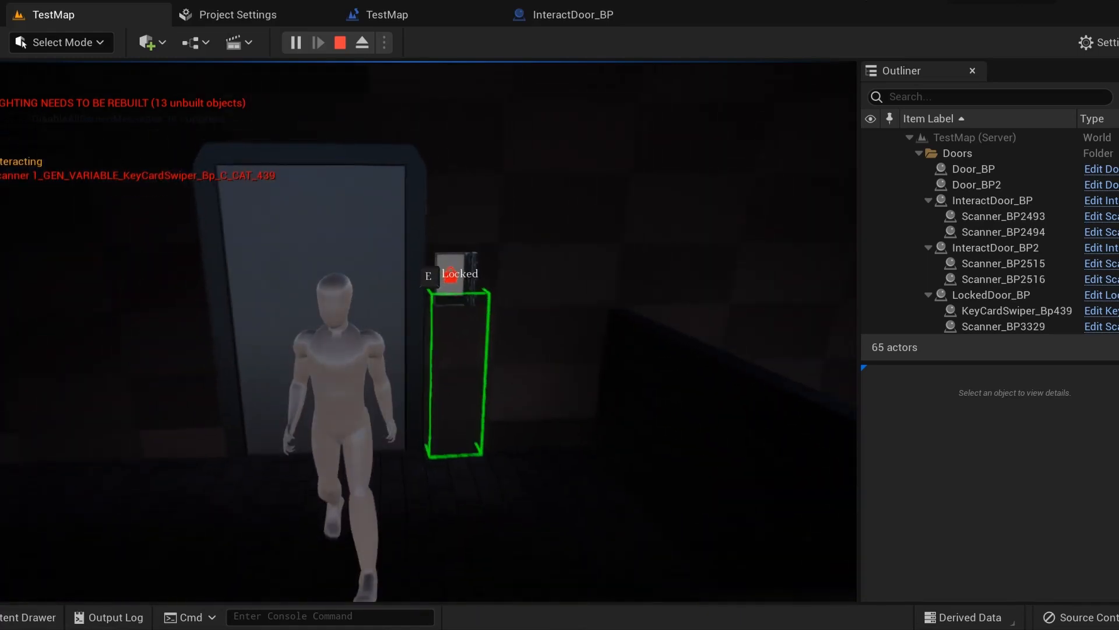
{"action": "key", "text": "w"}
{"action": "key", "text": "w"}
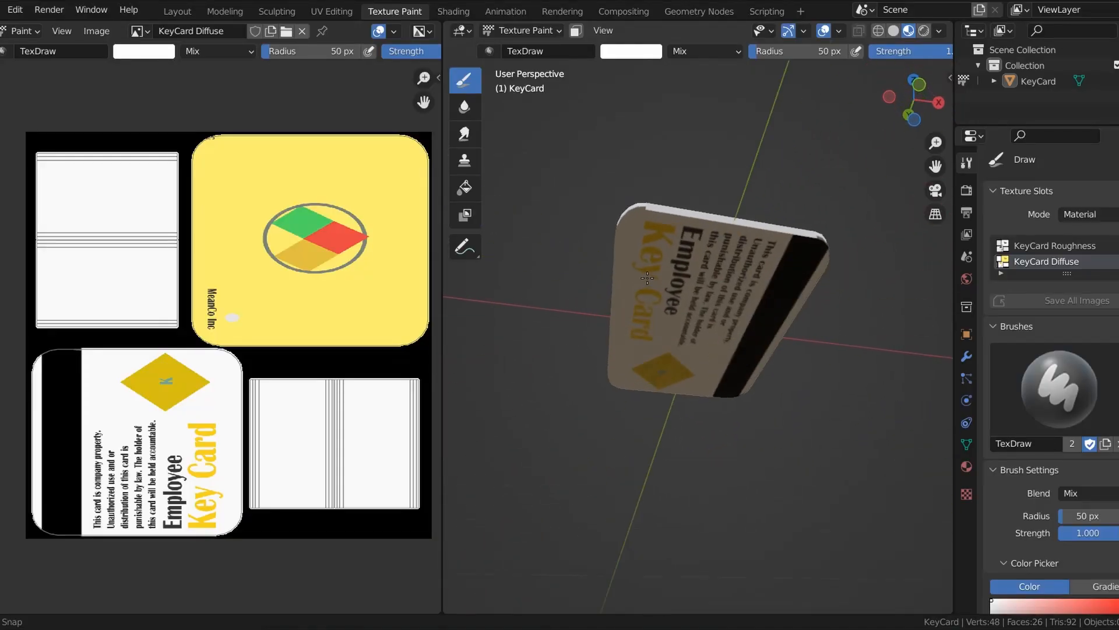
Step: Examine the textured key card model in Blender and the KeyCard blueprint's mesh and collision box in Unreal Engine
{"action": "middle_click_drag", "start_coordinate": [647, 278], "coordinate": [539, 179]}
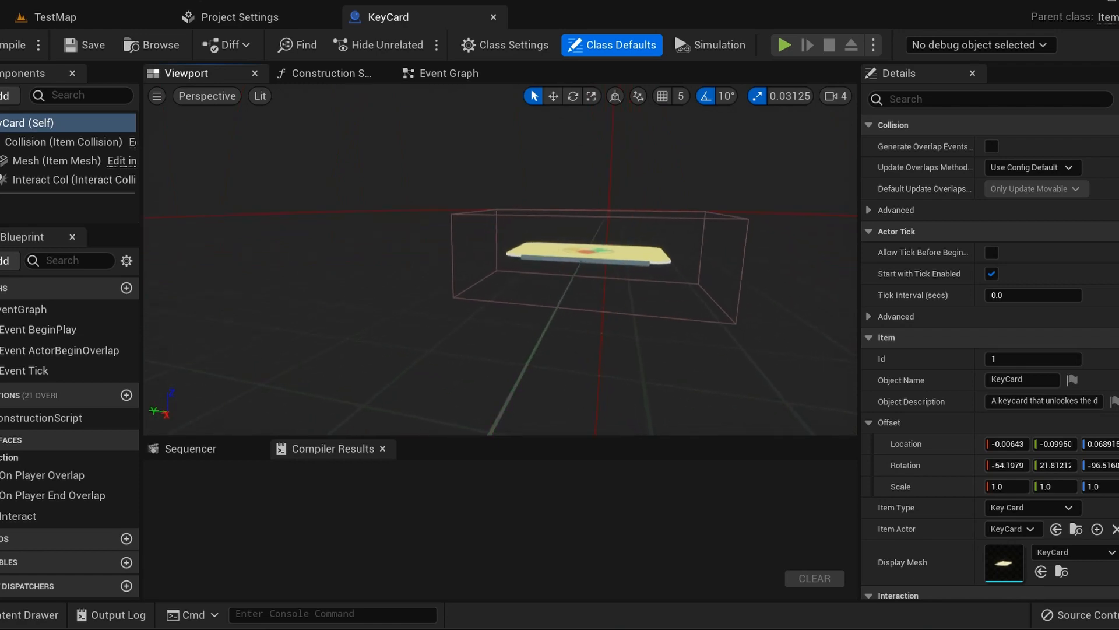
{"action": "right_click_drag", "start_coordinate": [500, 260], "coordinate": [466, 234]}
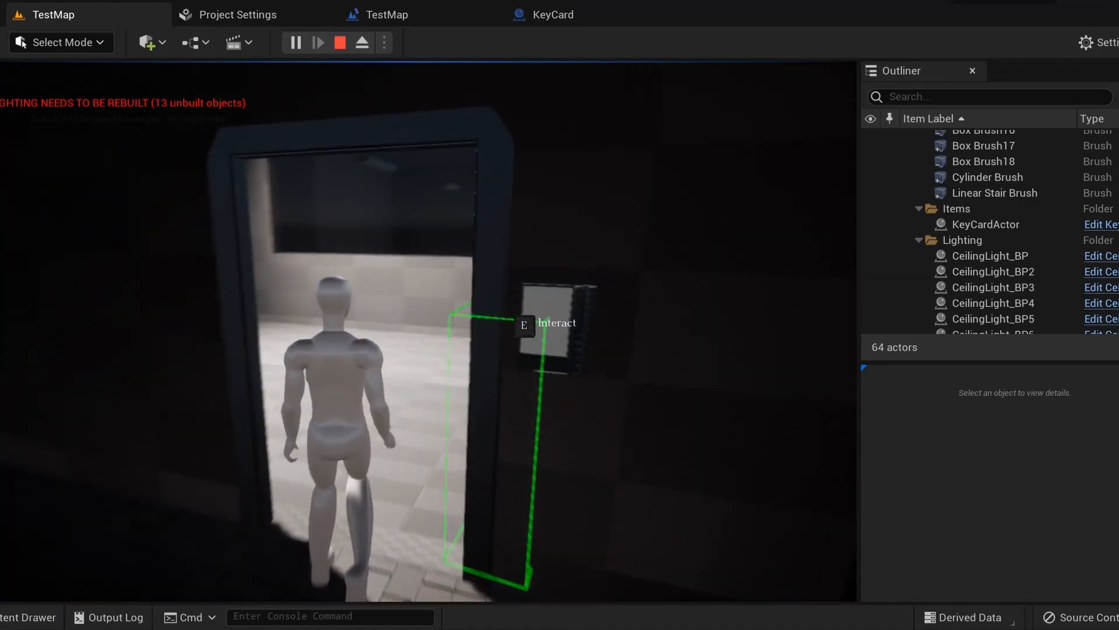
Step: Play-test TestMap by passing through the scanner door, carrying the key card to the window ledge, and ending the session
{"action": "key", "text": "w"}
{"action": "key", "text": "s"}
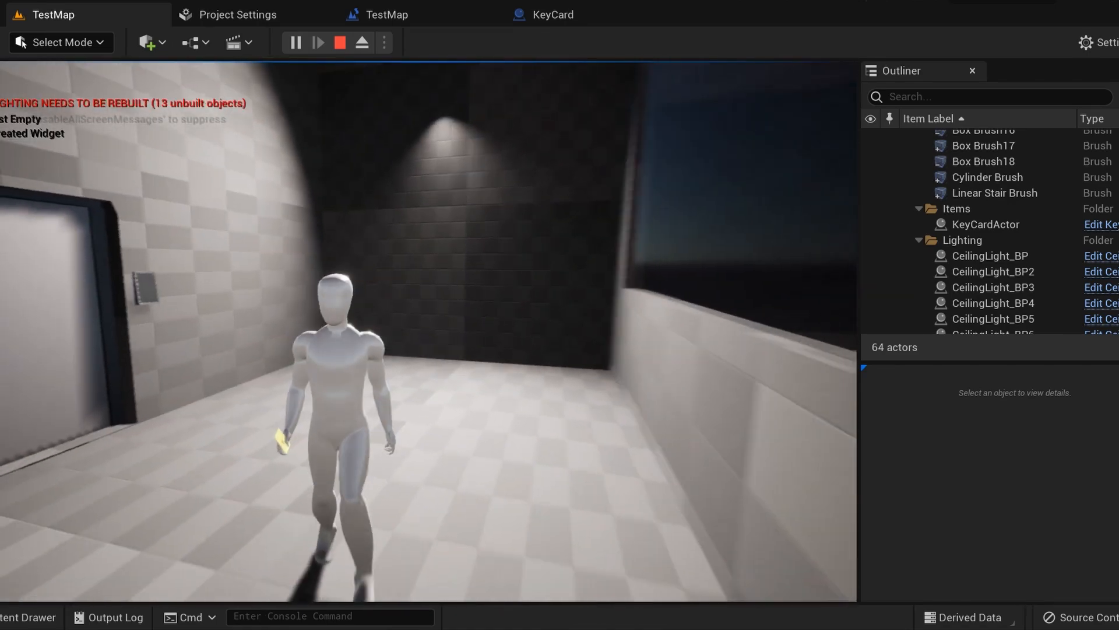
{"action": "key", "text": "w"}
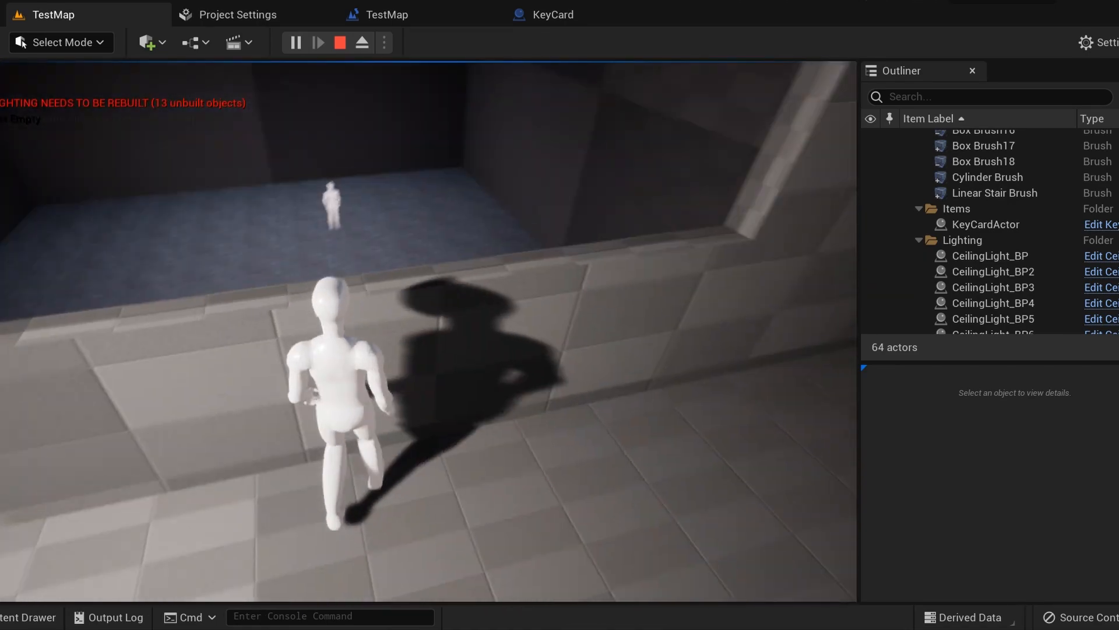
{"action": "key", "text": "Escape"}
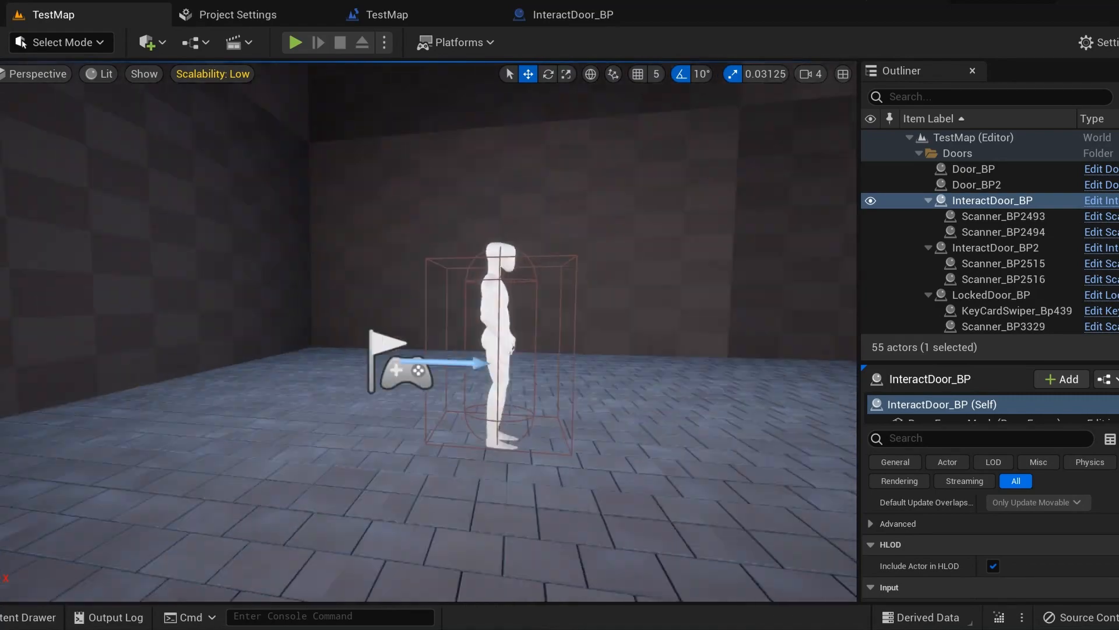
Step: Try the Idle3 static mesh on Mannequin_BP1's Mesh Comp and return it to Idle2
{"action": "right_click_drag", "start_coordinate": [428, 331], "coordinate": [362, 344]}
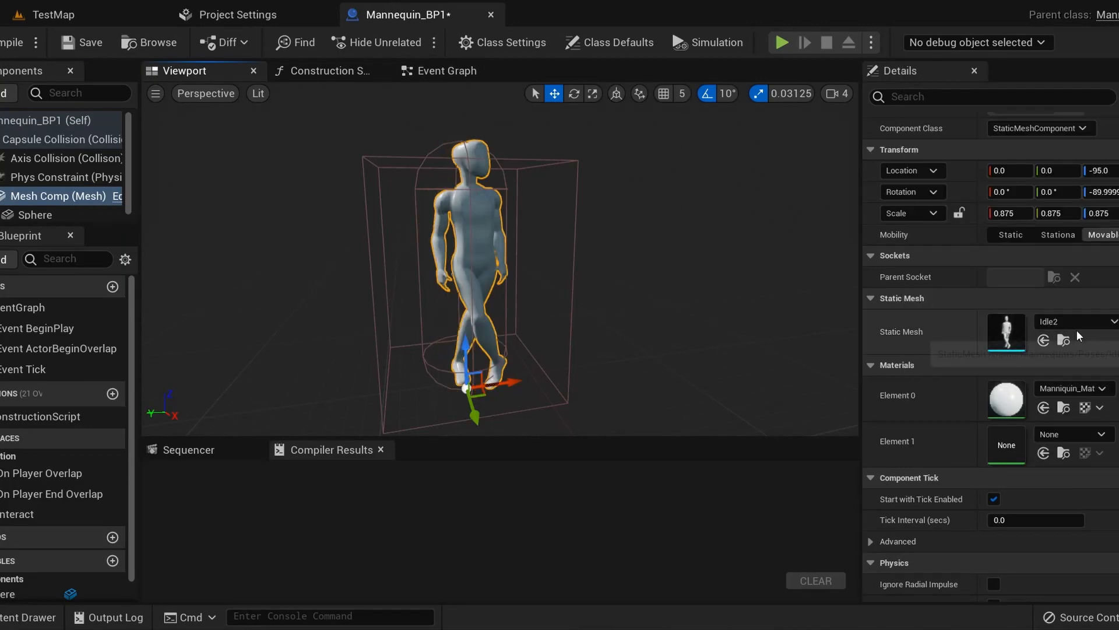
{"action": "left_click", "coordinate": [1076, 324]}
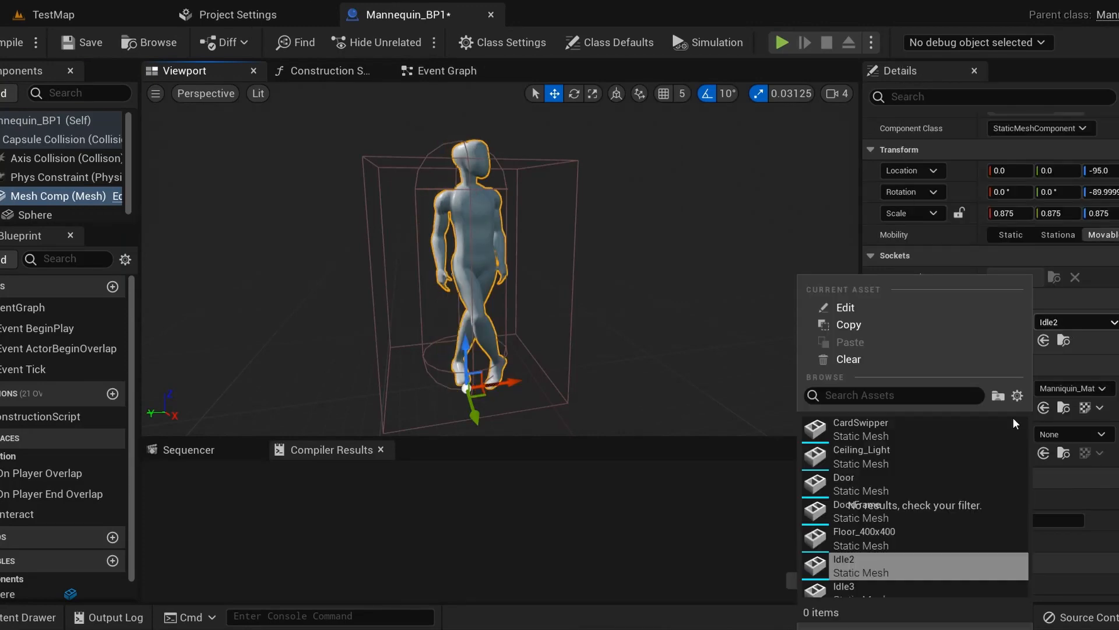
{"action": "left_click", "coordinate": [874, 589]}
{"action": "left_click", "coordinate": [1088, 328]}
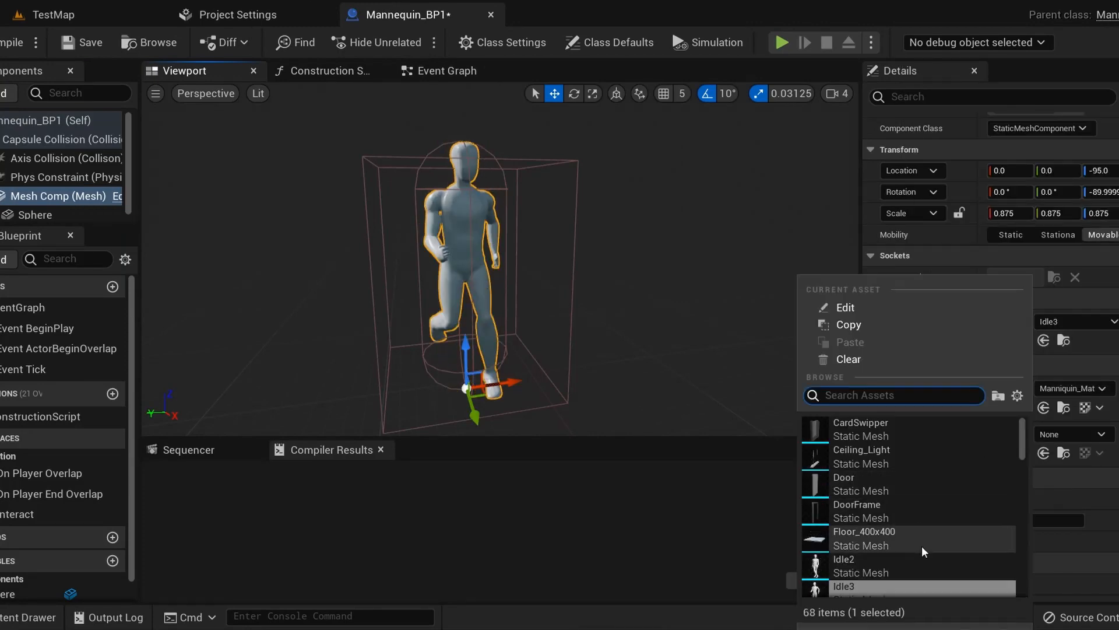
{"action": "left_click", "coordinate": [861, 570]}
Step: Play-test TestMap by walking the character around the placed pushable mannequin
{"action": "key", "text": "alt+p"}
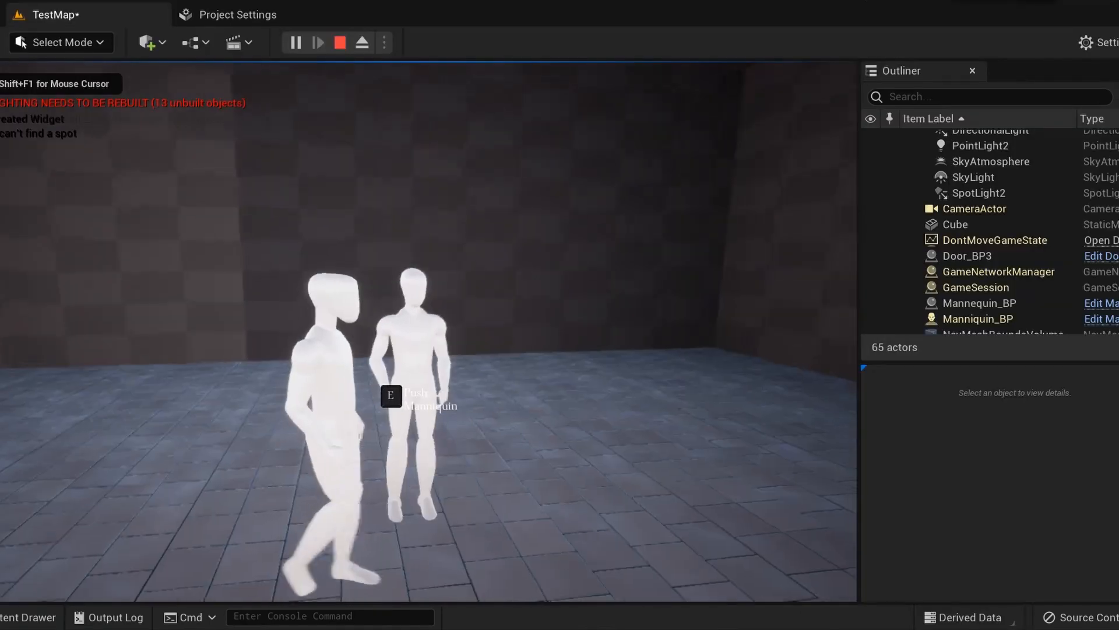
{"action": "key", "text": "s"}
{"action": "key", "text": "a"}
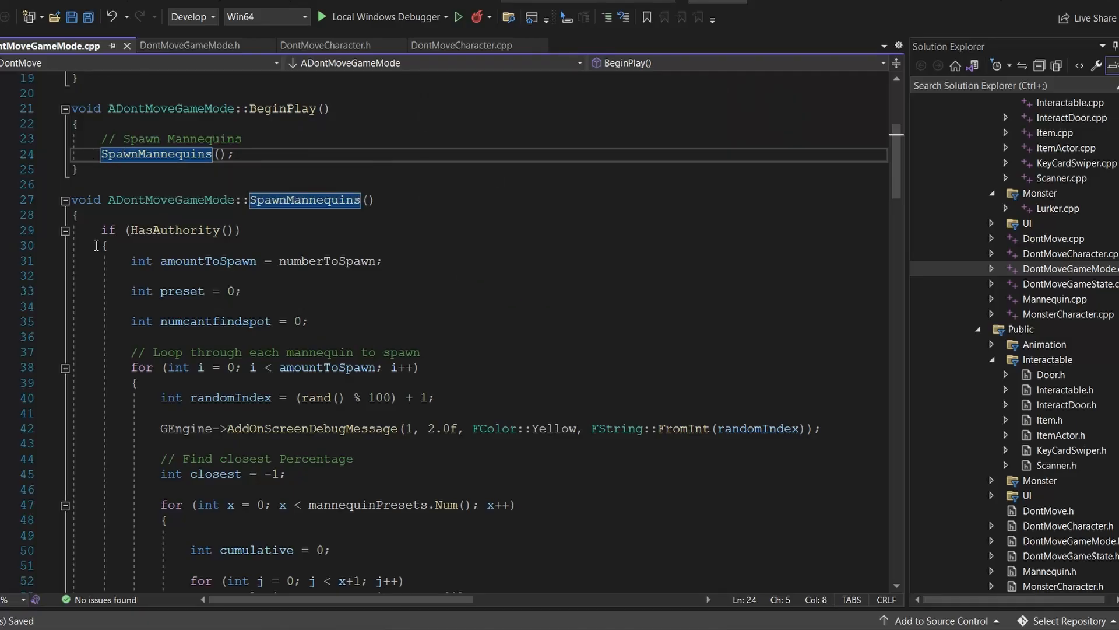
Step: Switch to Visual Studio and examine the SpawnMannequins function in DontMoveGameMode.cpp, including its preset selection and spawn position loop
{"action": "scroll", "coordinate": [354, 328], "scroll_direction": "down", "scroll_amount": 3}
{"action": "scroll", "coordinate": [354, 328], "scroll_direction": "up", "scroll_amount": 3}
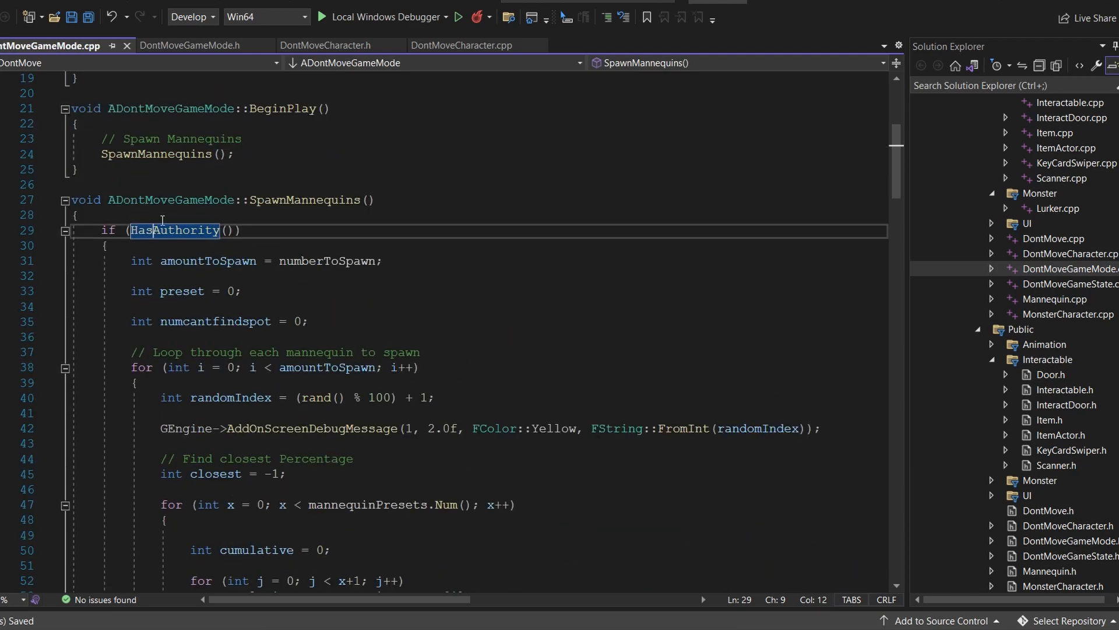
{"action": "scroll", "coordinate": [197, 403], "scroll_direction": "down", "scroll_amount": 14}
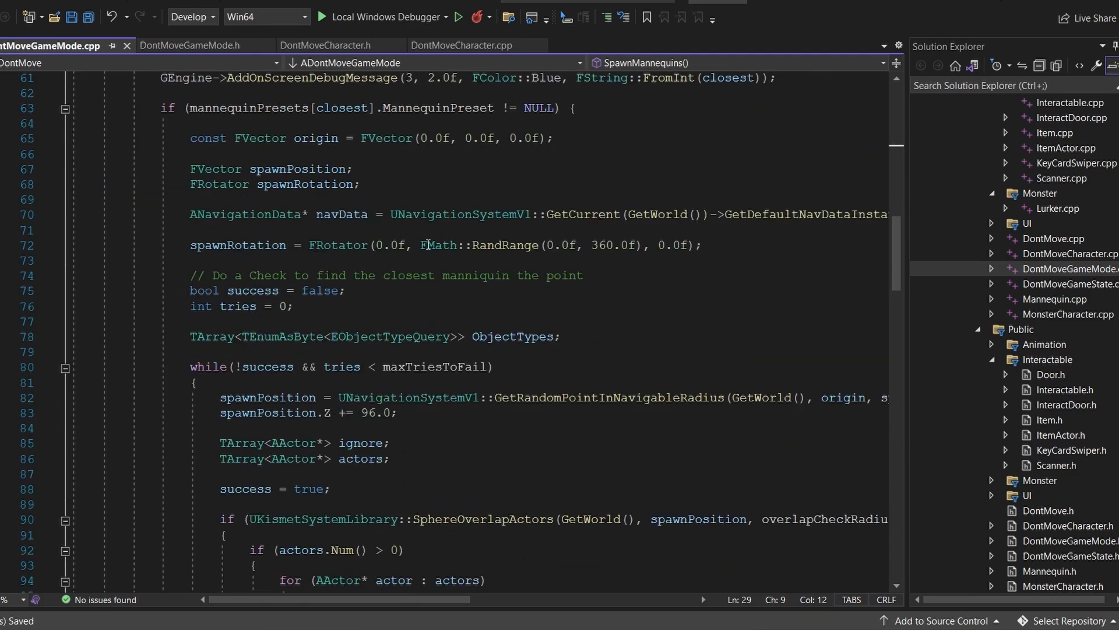
{"action": "scroll", "coordinate": [338, 378], "scroll_direction": "down", "scroll_amount": 8}
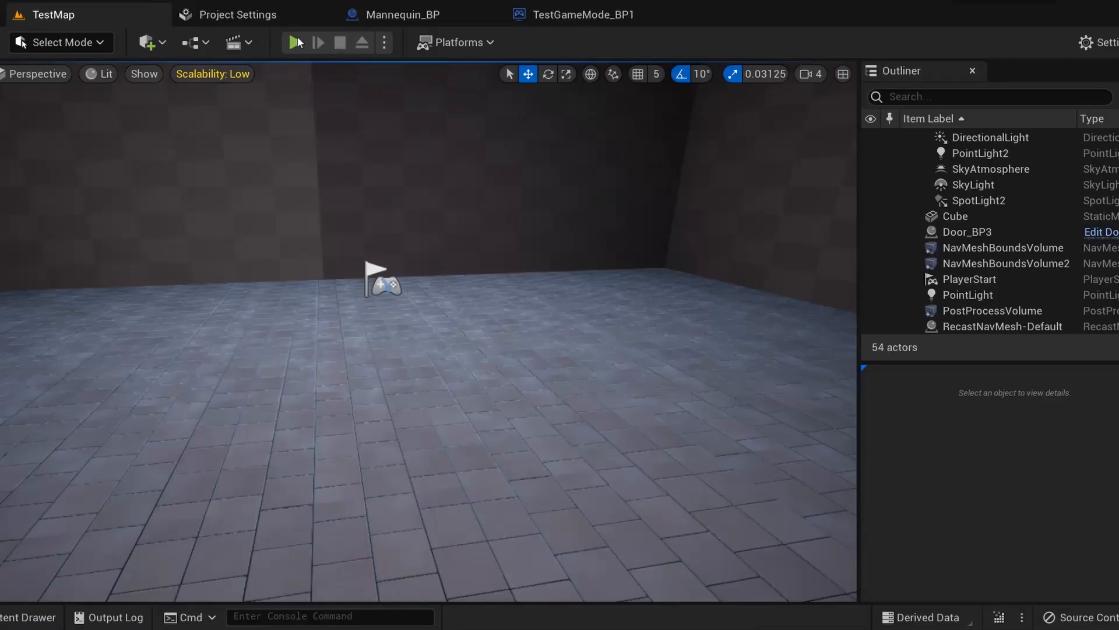
Step: Play-test TestMap in Unreal Engine twice, running the character among the spawned objects to check the mannequin spawning
{"action": "left_click", "coordinate": [296, 42]}
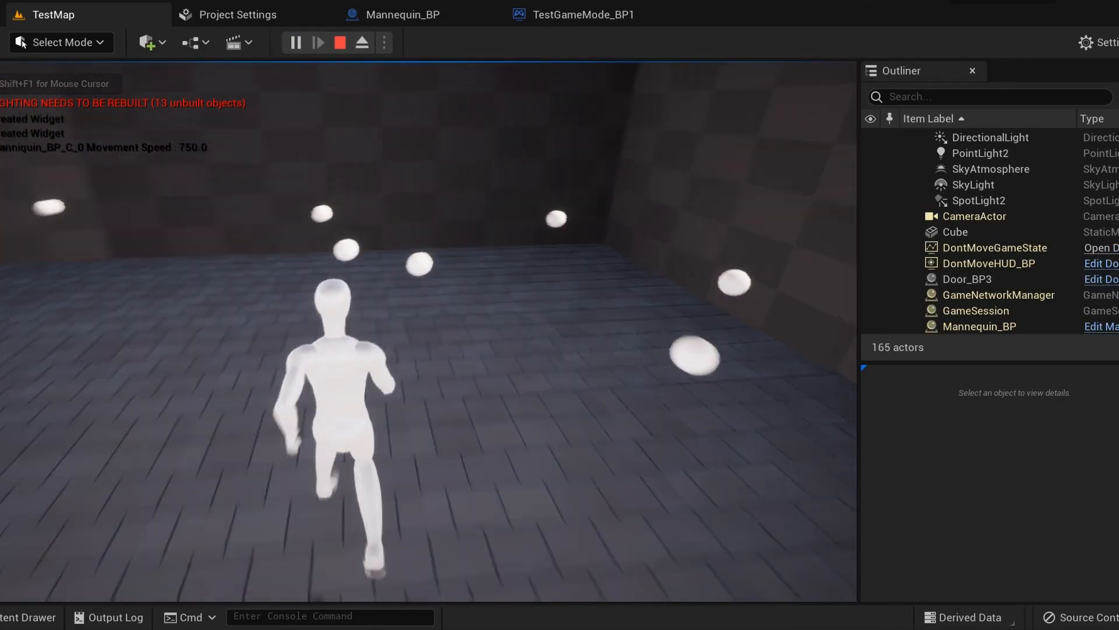
{"action": "key", "text": "Escape"}
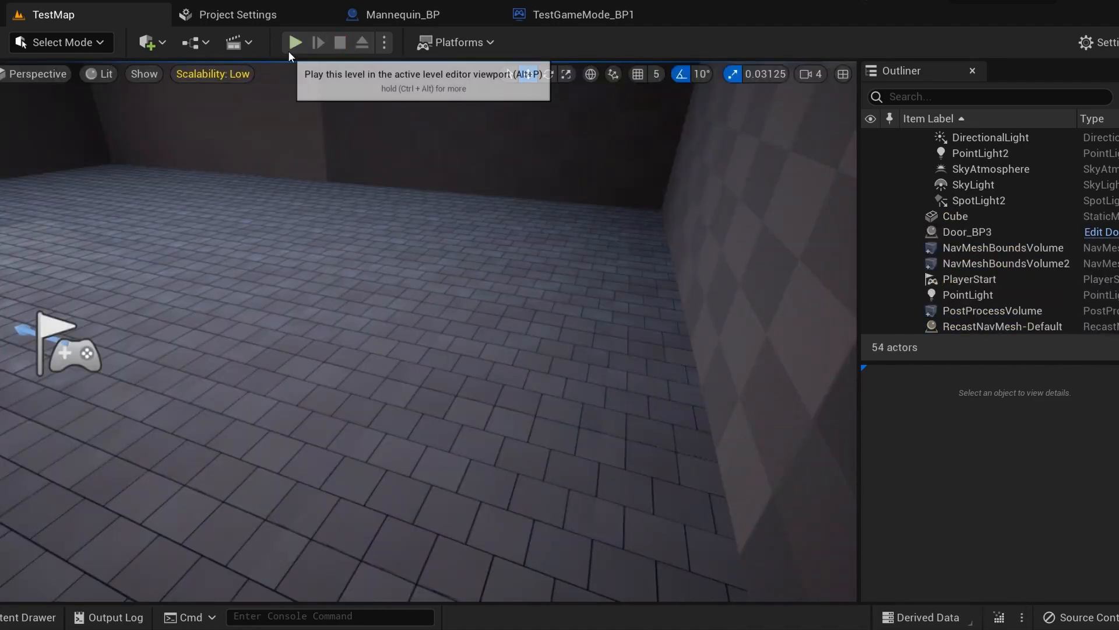
{"action": "key", "text": "alt+p"}
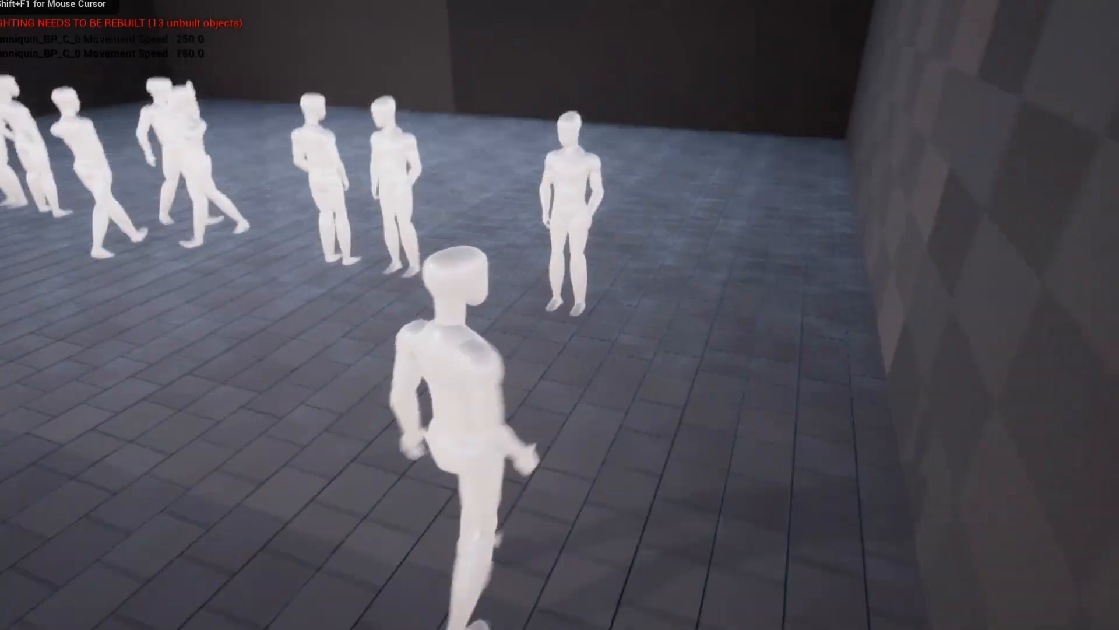
{"action": "key", "text": "d"}
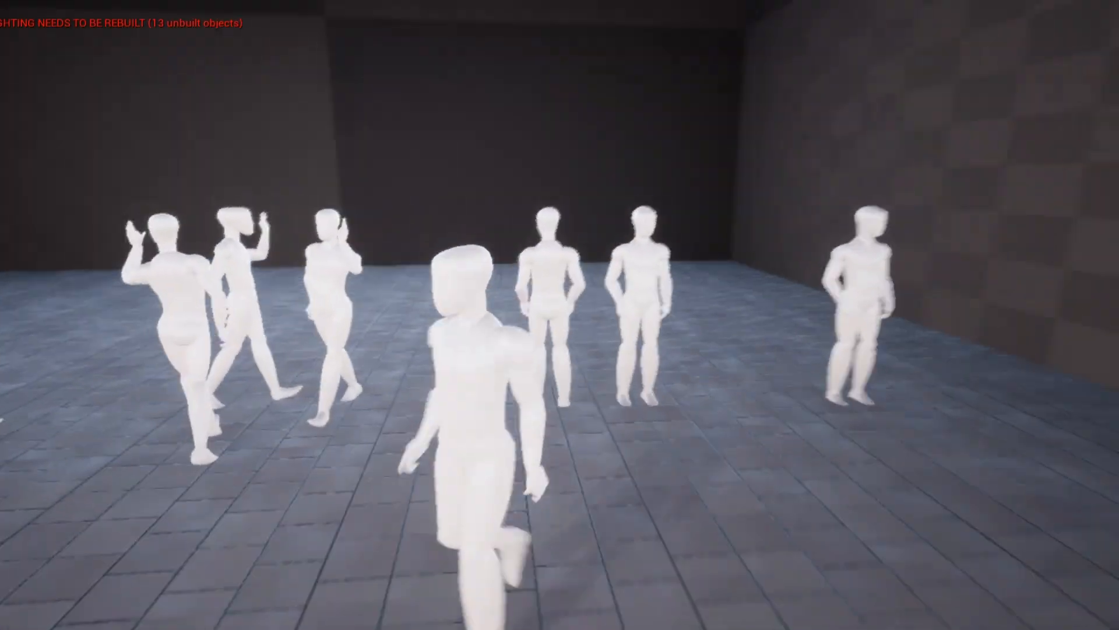
{"action": "key", "text": "a"}
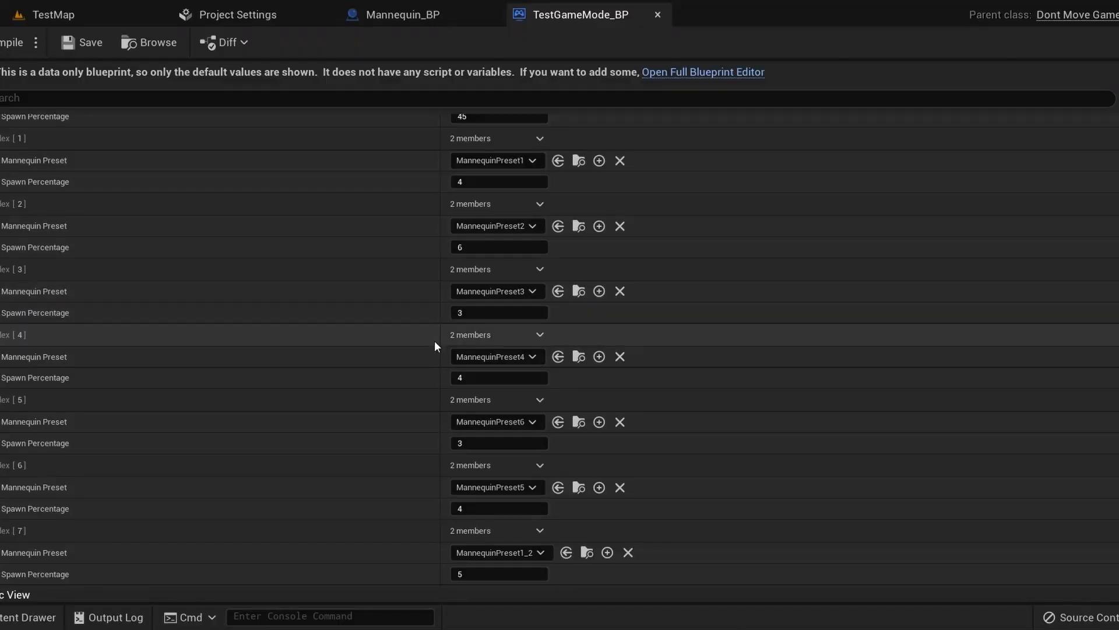
Step: Review the mannequin presets and spawn percentages in TestGameMode_BP, and play-test running through TestMap among the spawned mannequins
{"action": "scroll", "coordinate": [450, 408], "scroll_direction": "down", "scroll_amount": 5}
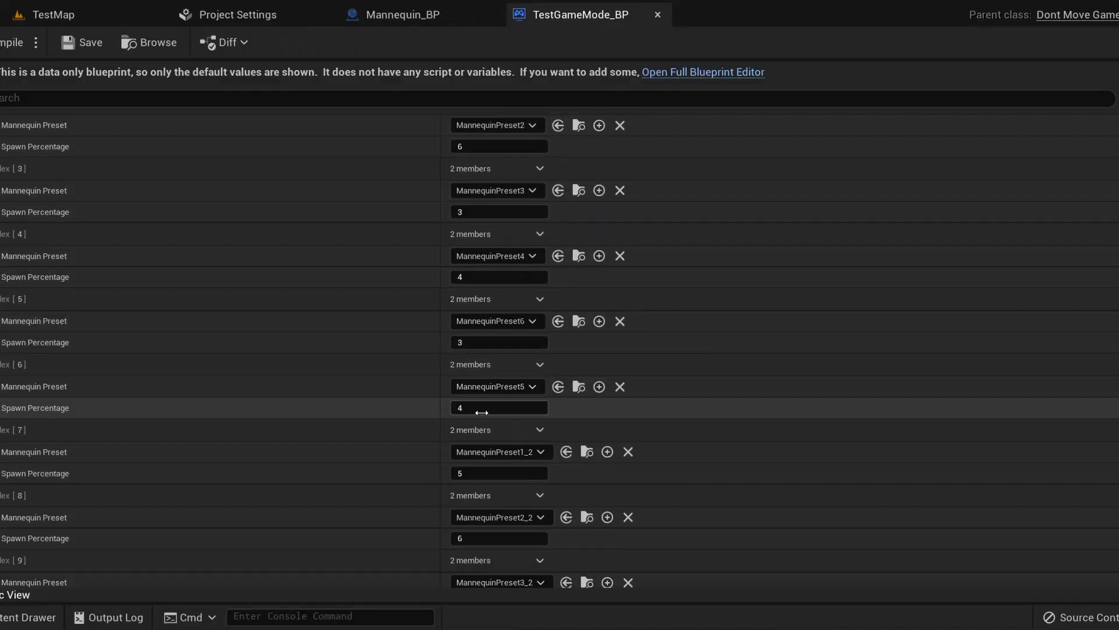
{"action": "scroll", "coordinate": [471, 419], "scroll_direction": "down", "scroll_amount": 3}
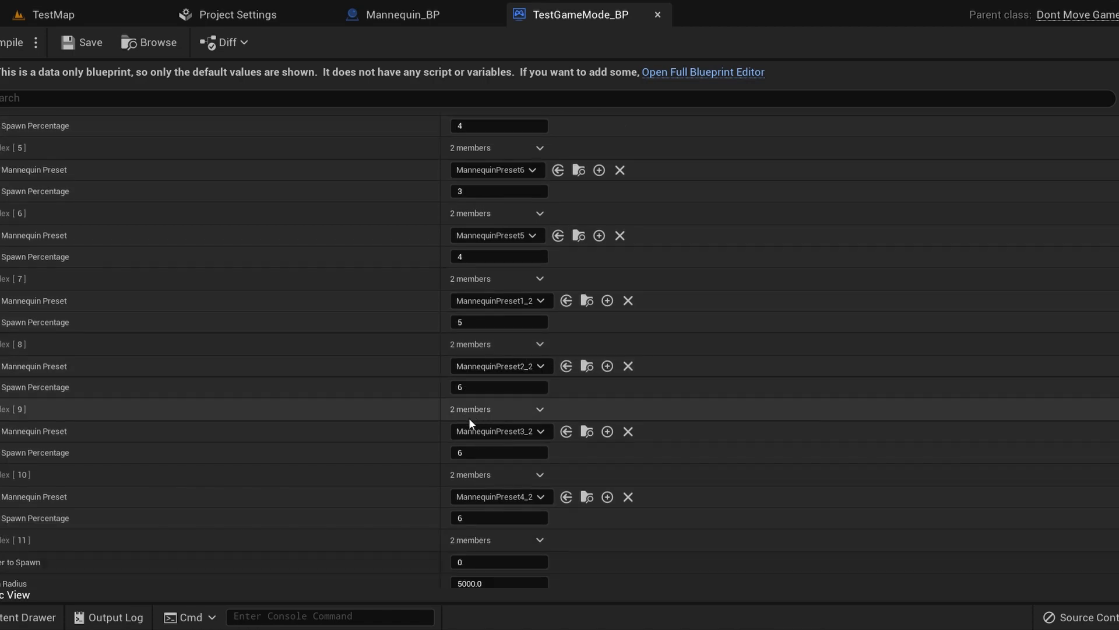
{"action": "scroll", "coordinate": [449, 421], "scroll_direction": "down", "scroll_amount": 2}
{"action": "scroll", "coordinate": [380, 462], "scroll_direction": "down", "scroll_amount": 1}
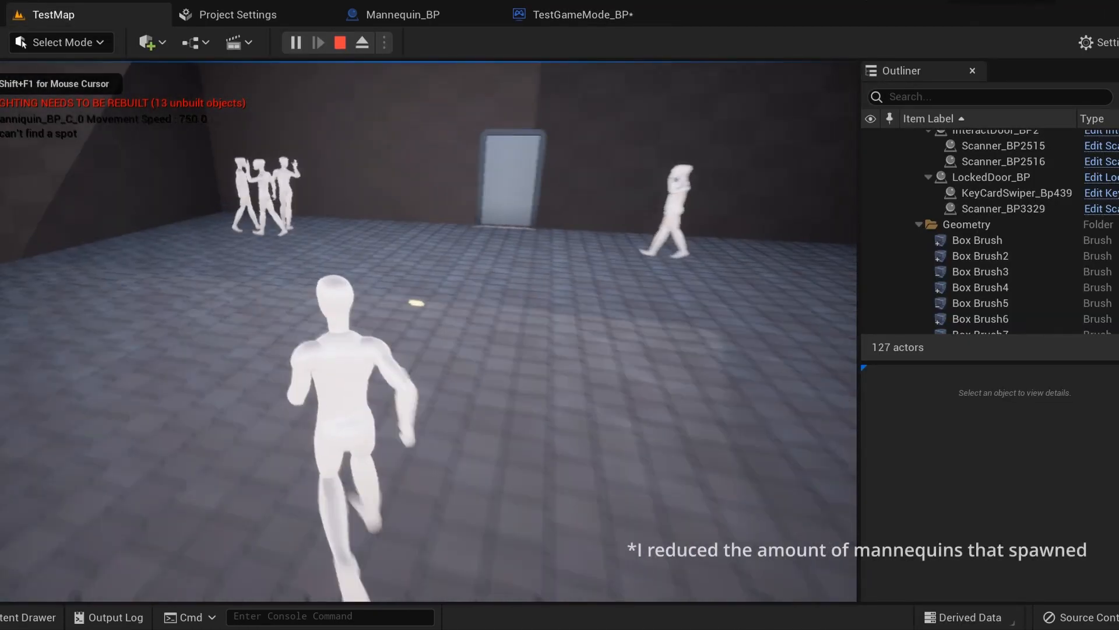
{"action": "key", "text": "w"}
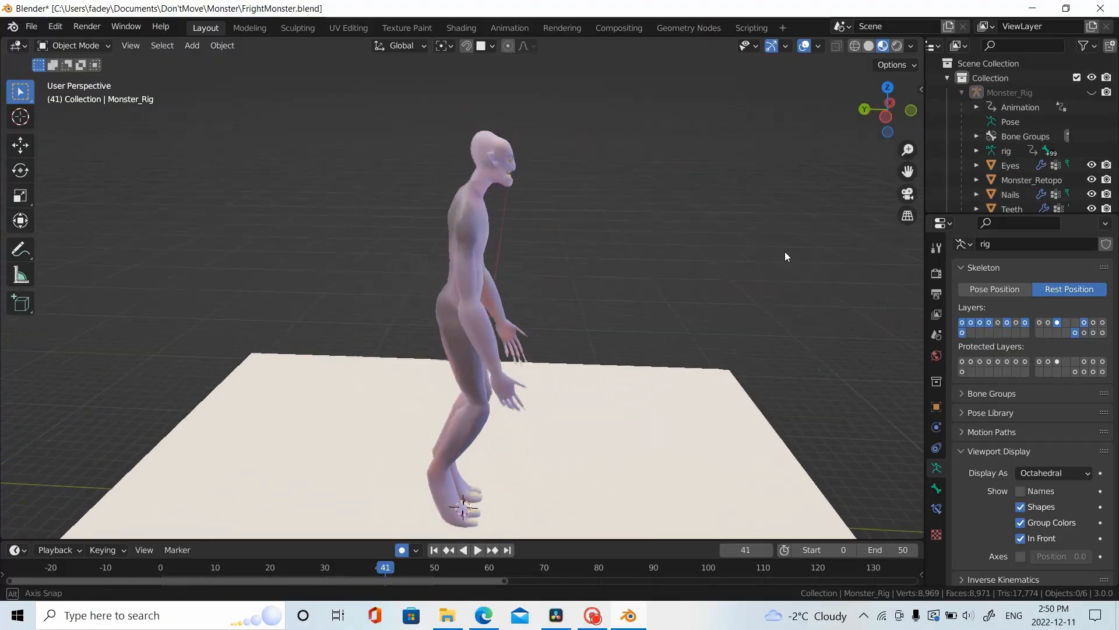
Step: Examine the monster model and its rig's Idle animation in Blender, and play-test the monster running through TestMap in Unreal Engine
{"action": "middle_click_drag", "start_coordinate": [788, 263], "coordinate": [641, 268]}
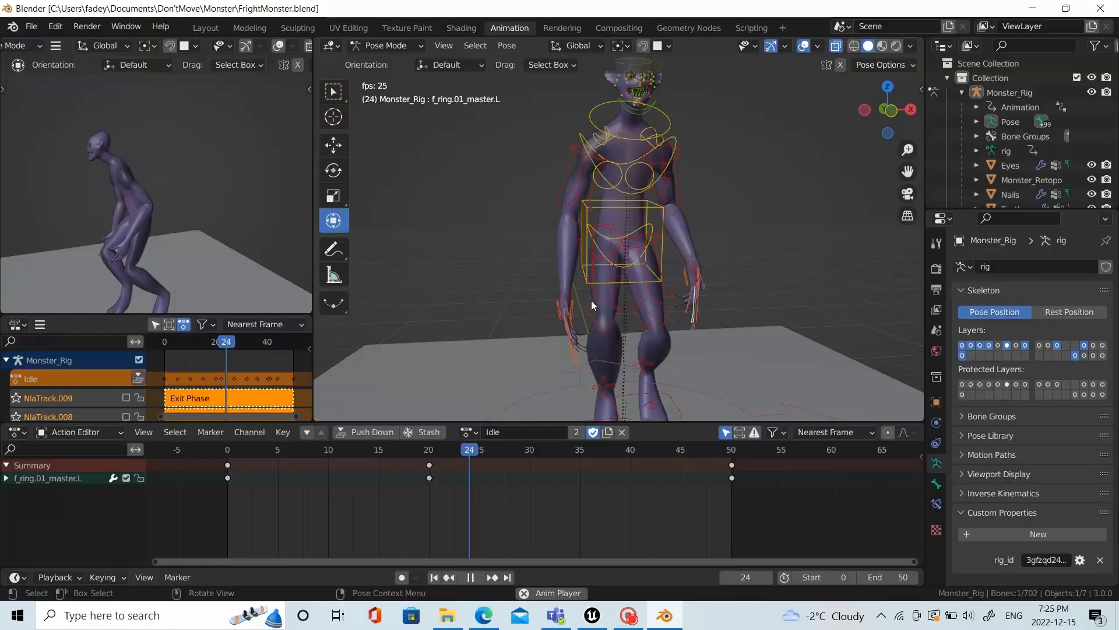
{"action": "middle_click_drag", "start_coordinate": [591, 299], "coordinate": [628, 323]}
{"action": "scroll", "coordinate": [628, 320], "scroll_direction": "down", "scroll_amount": 2}
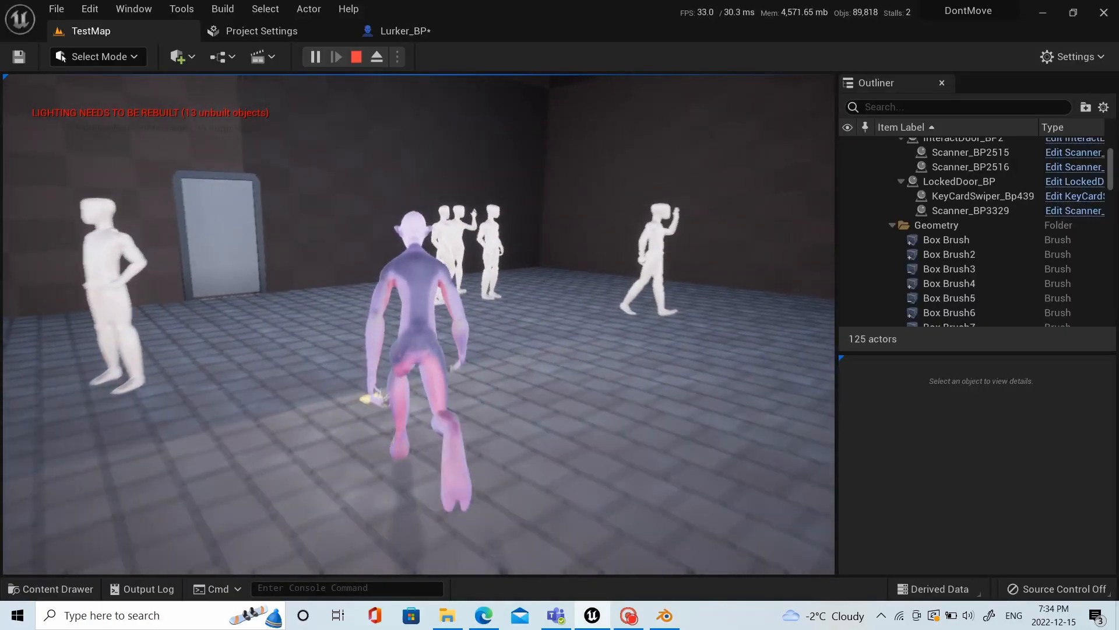
{"action": "key", "text": "w"}
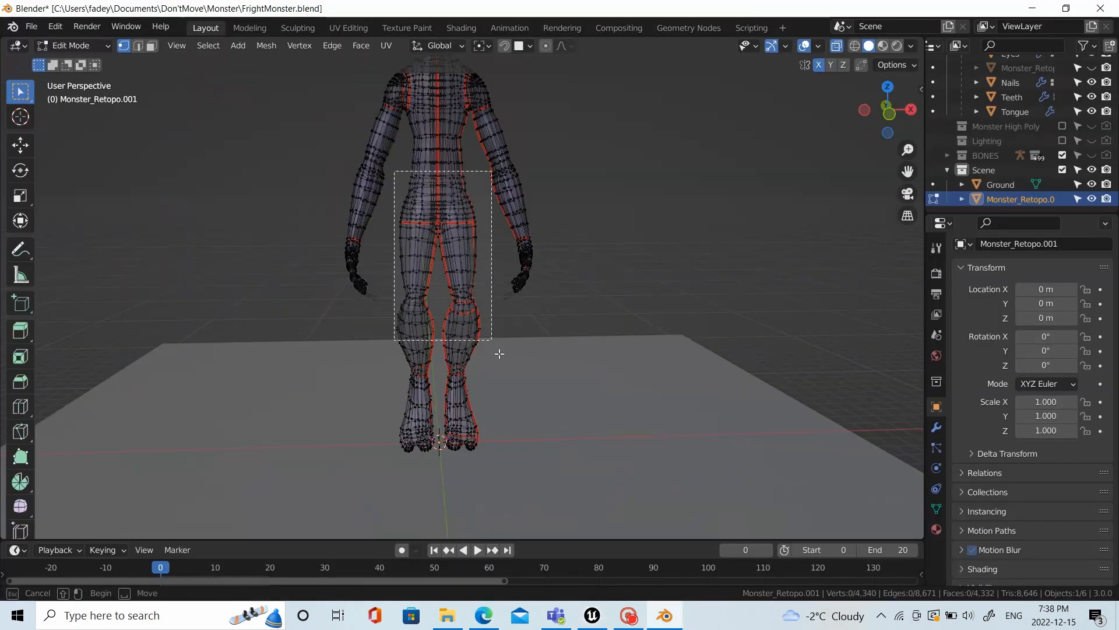
Step: Delete the leg, hip and torso vertices of Monster_Retopo.001 in Blender, including the stray vertices beside the arm
{"action": "scroll", "coordinate": [468, 364], "scroll_direction": "up", "scroll_amount": 1}
{"action": "key", "text": "x"}
{"action": "left_click", "coordinate": [466, 235]}
{"action": "middle_click_drag", "start_coordinate": [473, 235], "coordinate": [481, 300], "text": "shift"}
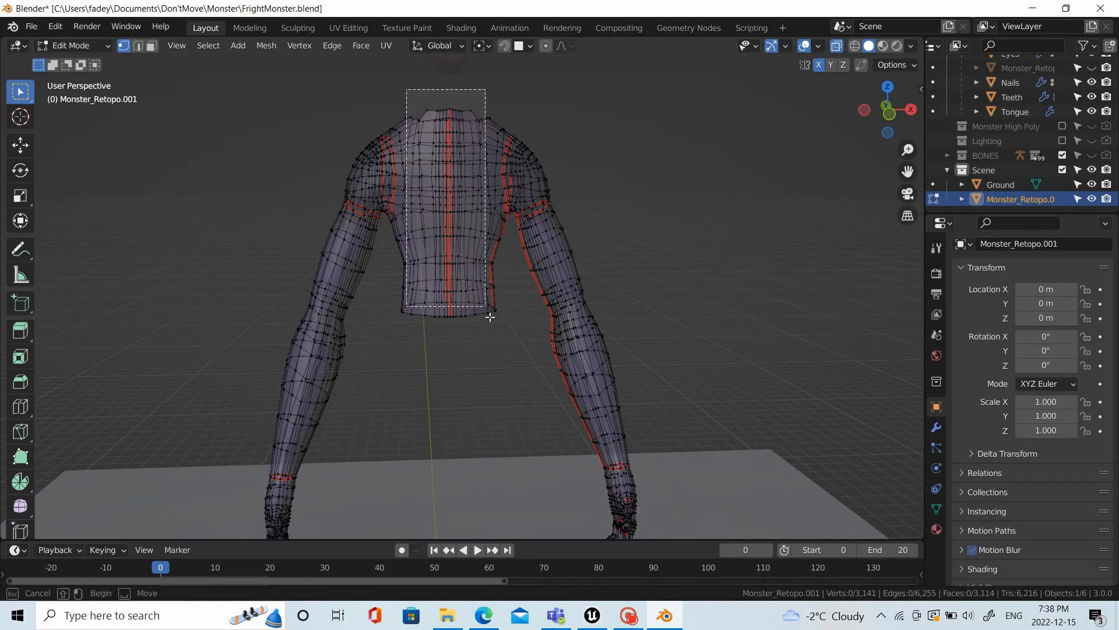
{"action": "scroll", "coordinate": [478, 330], "scroll_direction": "up", "scroll_amount": 2}
{"action": "left_click_drag", "start_coordinate": [470, 194], "coordinate": [525, 326]}
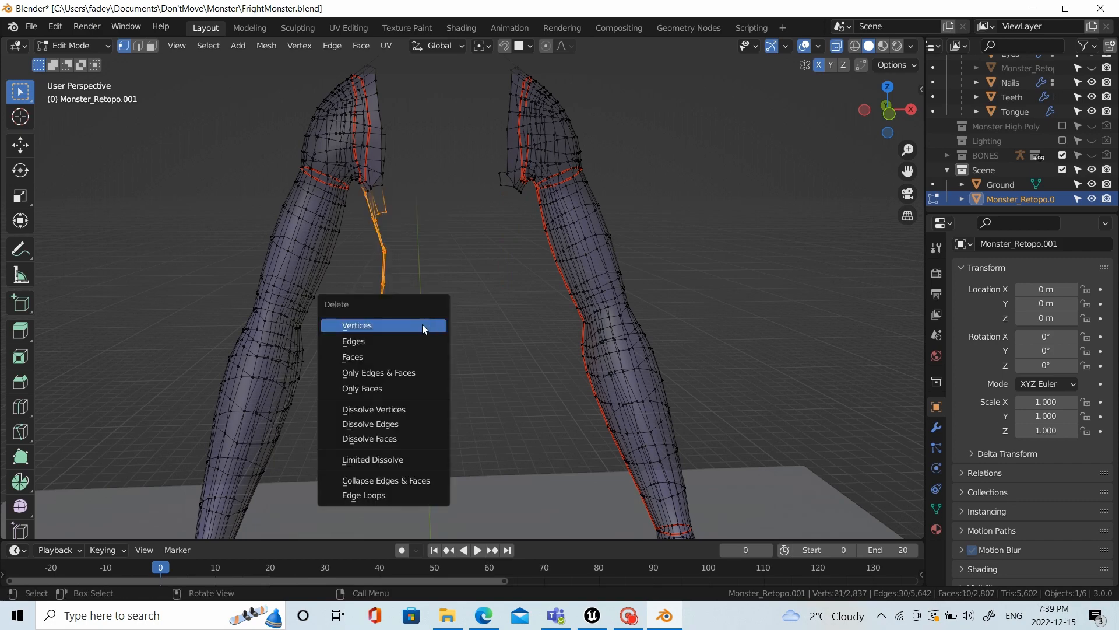
{"action": "left_click", "coordinate": [422, 328]}
Step: Delete the loose vertex above the monster's shoulder and the leftover torso geometry attached beside it
{"action": "middle_click_drag", "start_coordinate": [525, 310], "coordinate": [589, 310]}
{"action": "left_click", "coordinate": [458, 128]}
{"action": "key", "text": "x"}
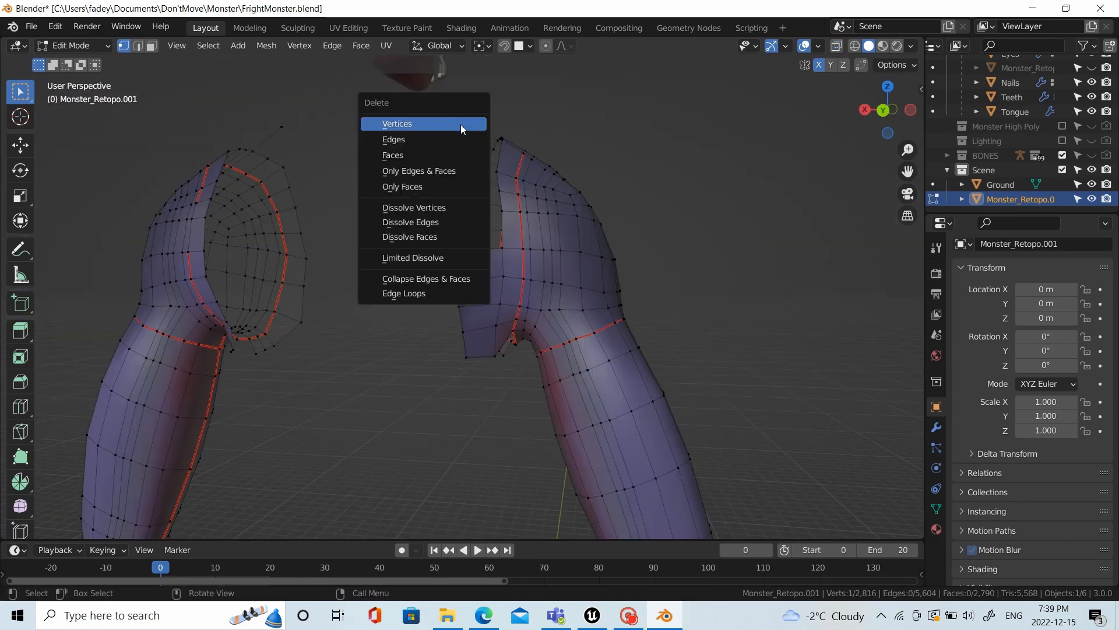
{"action": "left_click", "coordinate": [462, 125]}
{"action": "key", "text": "3"}
{"action": "left_click", "coordinate": [447, 245], "text": "shift"}
{"action": "key", "text": "x"}
{"action": "left_click", "coordinate": [445, 272]}
Step: Delete the remaining seam-bounded torso strips around the shoulder openings of both monster arms
{"action": "middle_click_drag", "start_coordinate": [444, 271], "coordinate": [480, 344]}
{"action": "left_click", "coordinate": [480, 344], "text": "shift"}
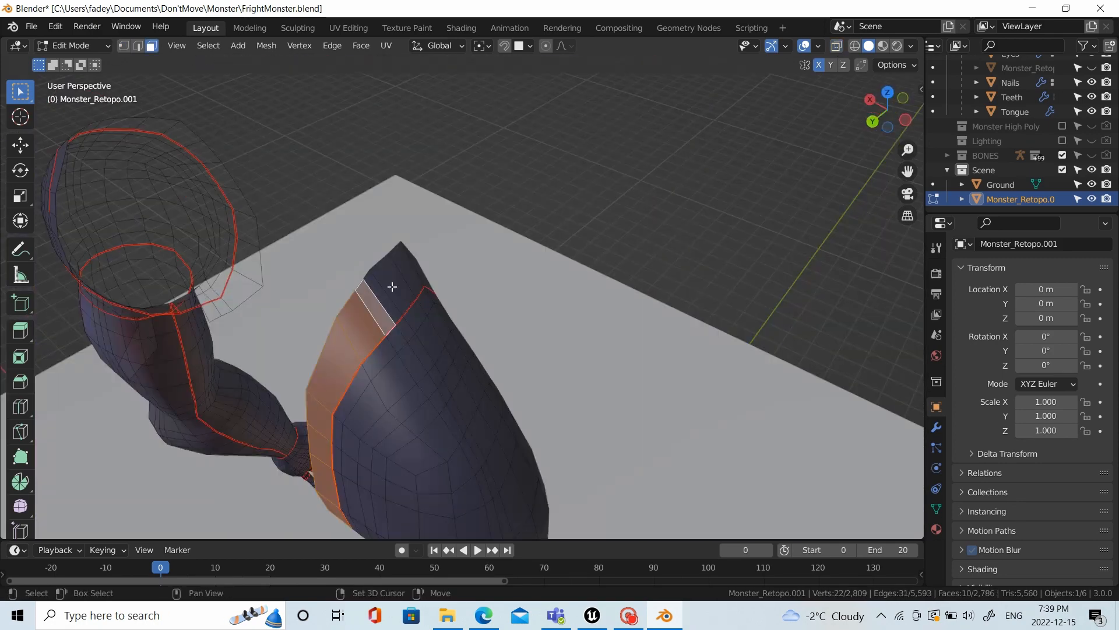
{"action": "key", "text": "l"}
{"action": "middle_click_drag", "start_coordinate": [392, 287], "coordinate": [327, 382]}
{"action": "key", "text": "x"}
{"action": "left_click", "coordinate": [327, 382]}
{"action": "middle_click_drag", "start_coordinate": [659, 295], "coordinate": [443, 233]}
{"action": "key", "text": "l"}
{"action": "key", "text": "x"}
{"action": "left_click", "coordinate": [554, 381]}
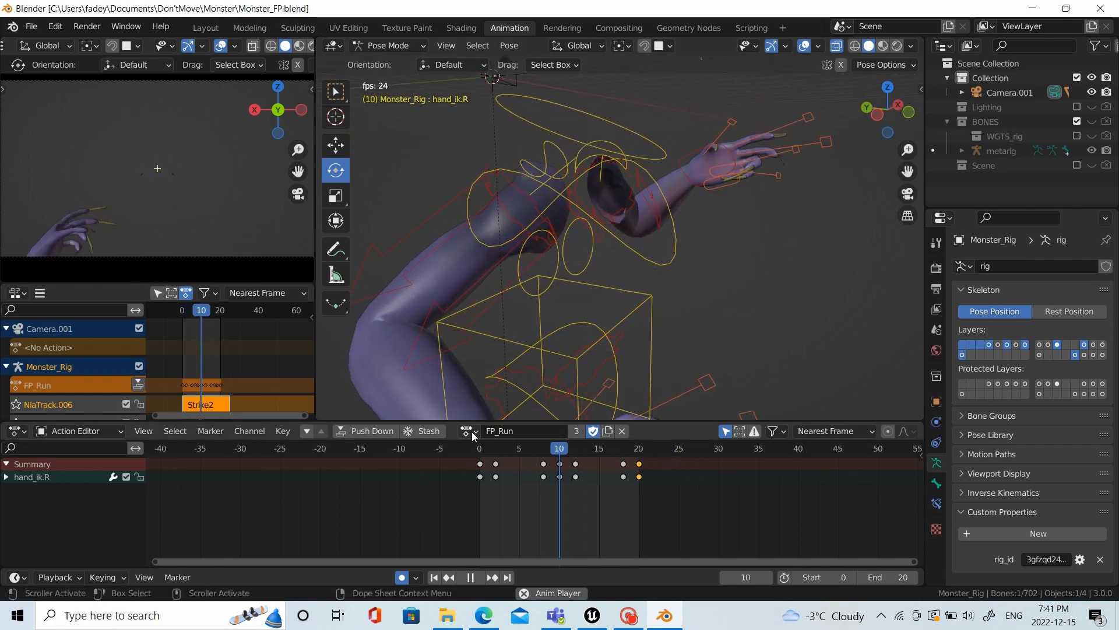
Step: Choose another action for Monster_Rig in Monster_FP.blend in place of FP_Run
{"action": "left_click", "coordinate": [473, 434]}
{"action": "left_click", "coordinate": [533, 352]}
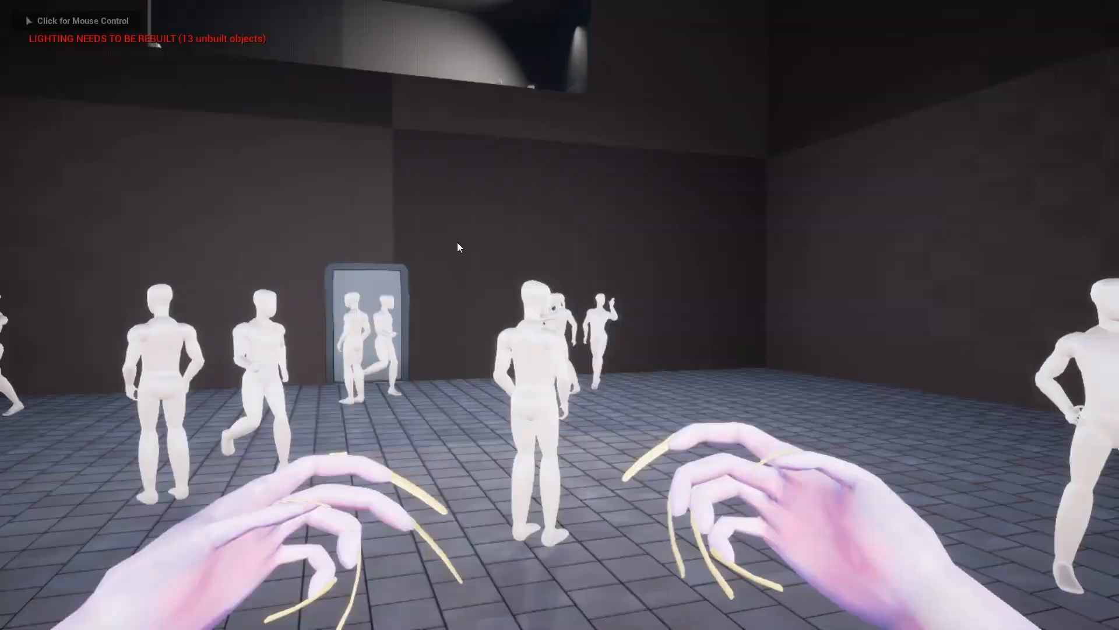
Step: Play-test the monster's first-person arms in Unreal Engine by moving through TestMap among the spawned mannequins
{"action": "left_click", "coordinate": [458, 245]}
{"action": "key", "text": "w"}
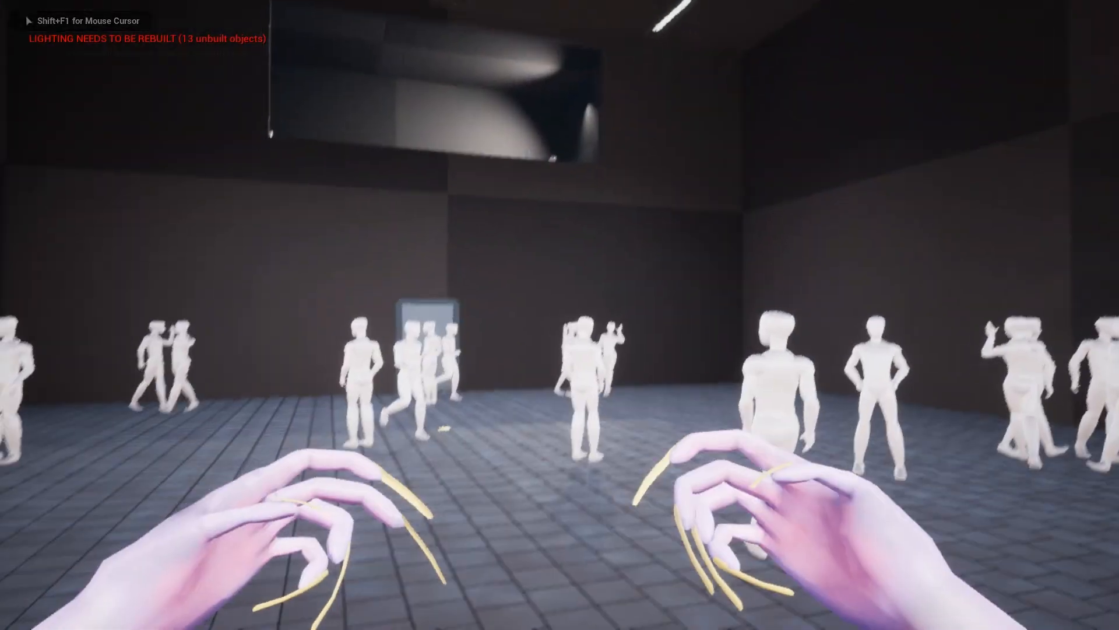
Step: Walk the monster past the mannequins toward the test room's door to check its first-person arm animation
{"action": "key", "text": "w"}
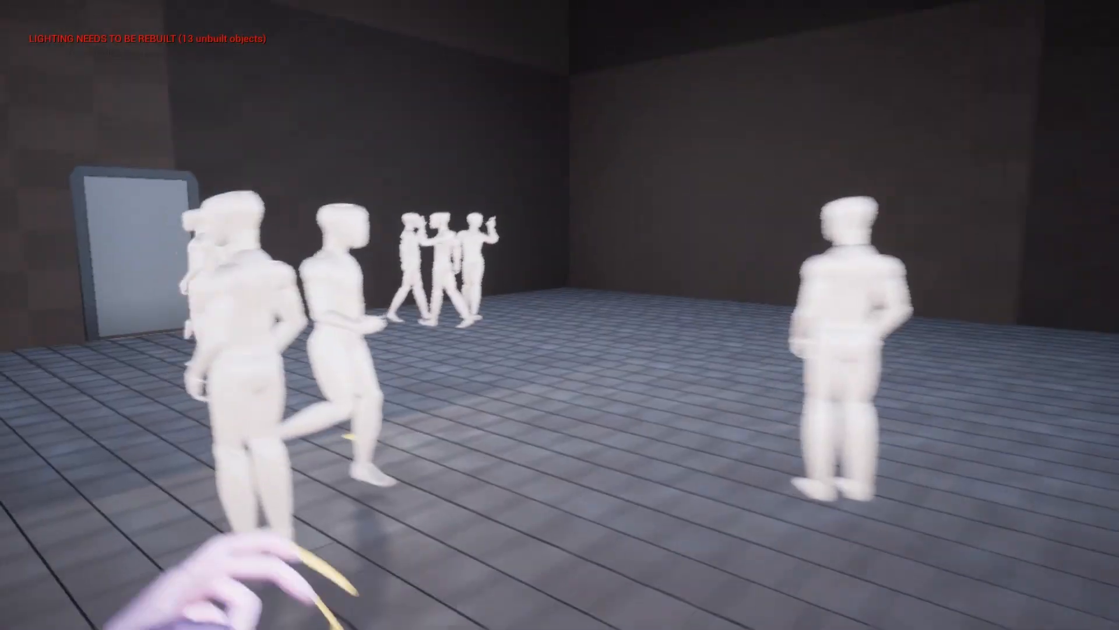
{"action": "key", "text": "w"}
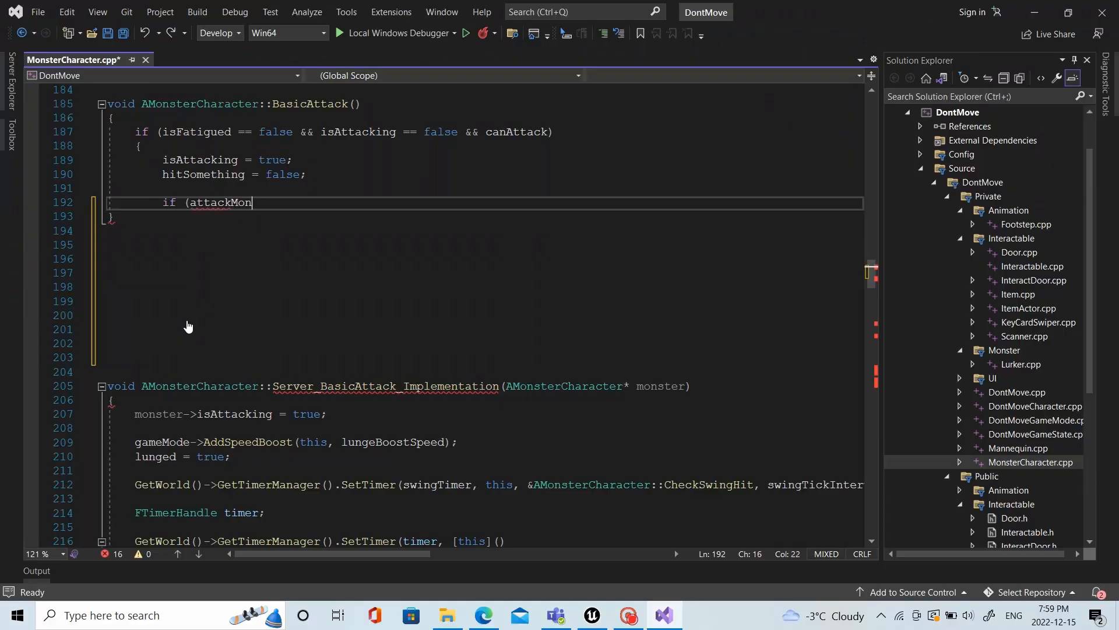
Step: In Visual Studio, make BasicAttack play attackMontage on FPMesh and T_attackMontage on the body mesh at swingSpeed, then call Server_BasicAttack from swingTimer
{"action": "type", "text": "age)"}
{"action": "key", "text": "Return"}
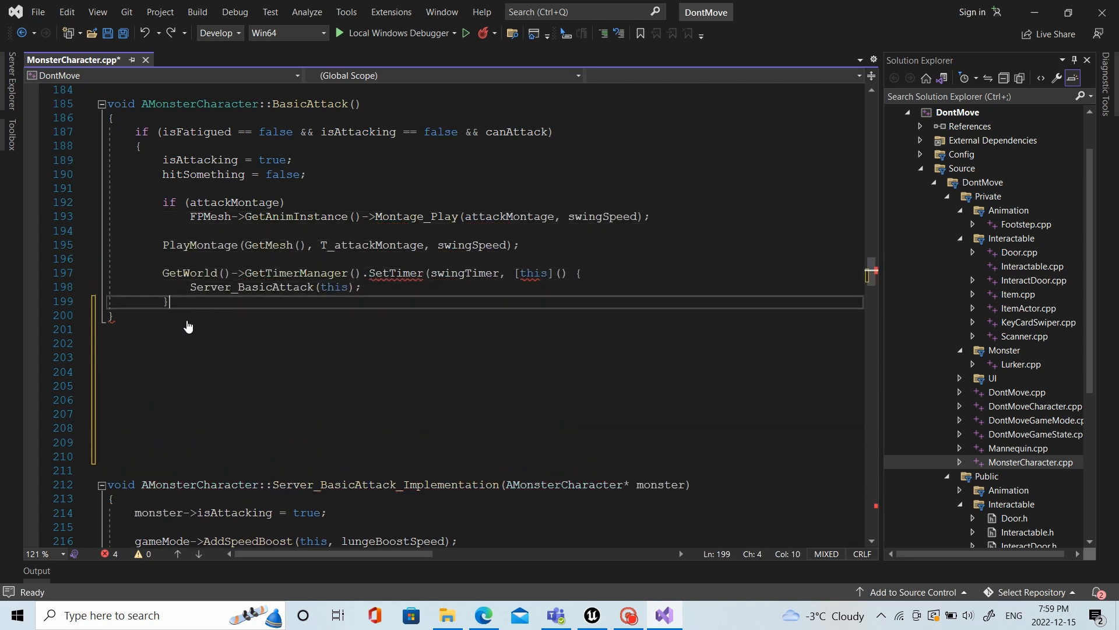
{"action": "scroll", "coordinate": [405, 357], "scroll_direction": "down", "scroll_amount": 8}
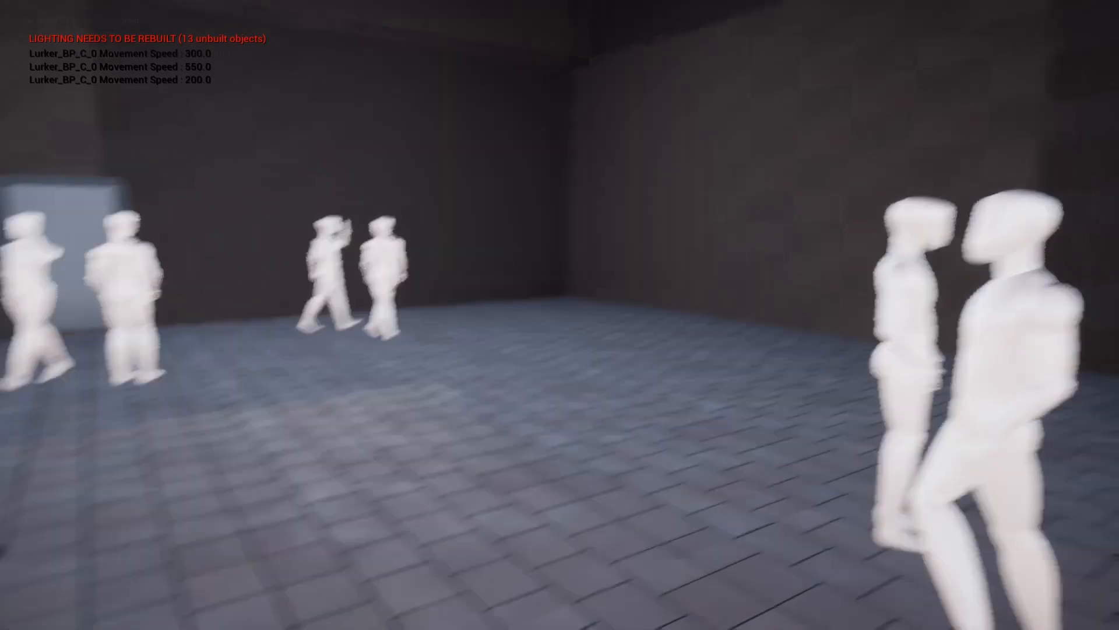
Step: Play-test the monster's sprint and claw attack against the mannequins in Unreal Engine
{"action": "key", "text": "shift"}
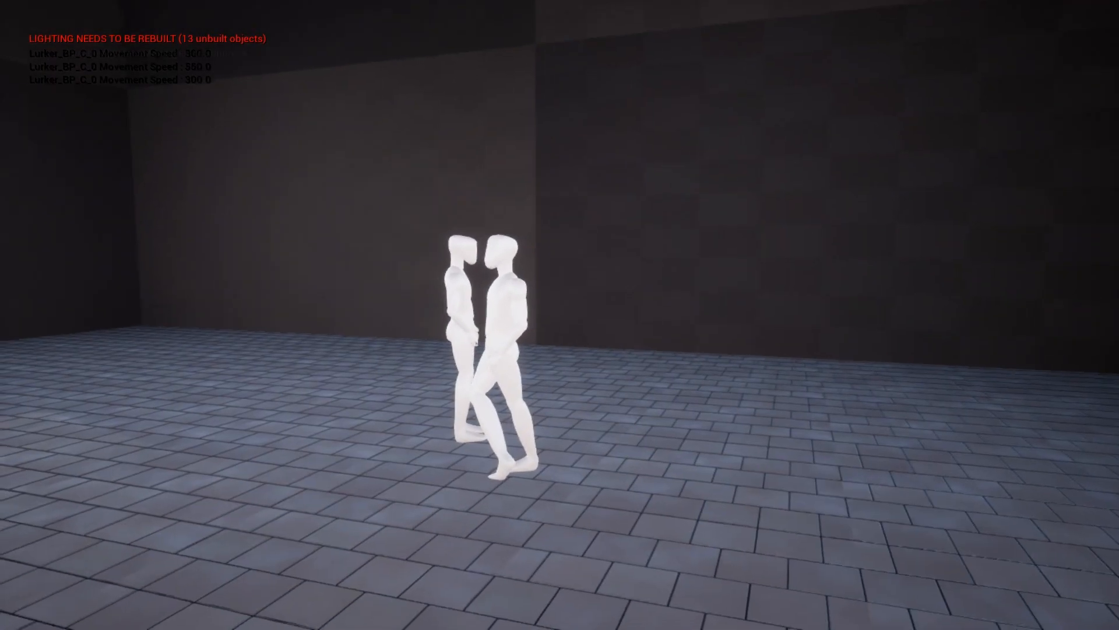
{"action": "key", "text": "shift"}
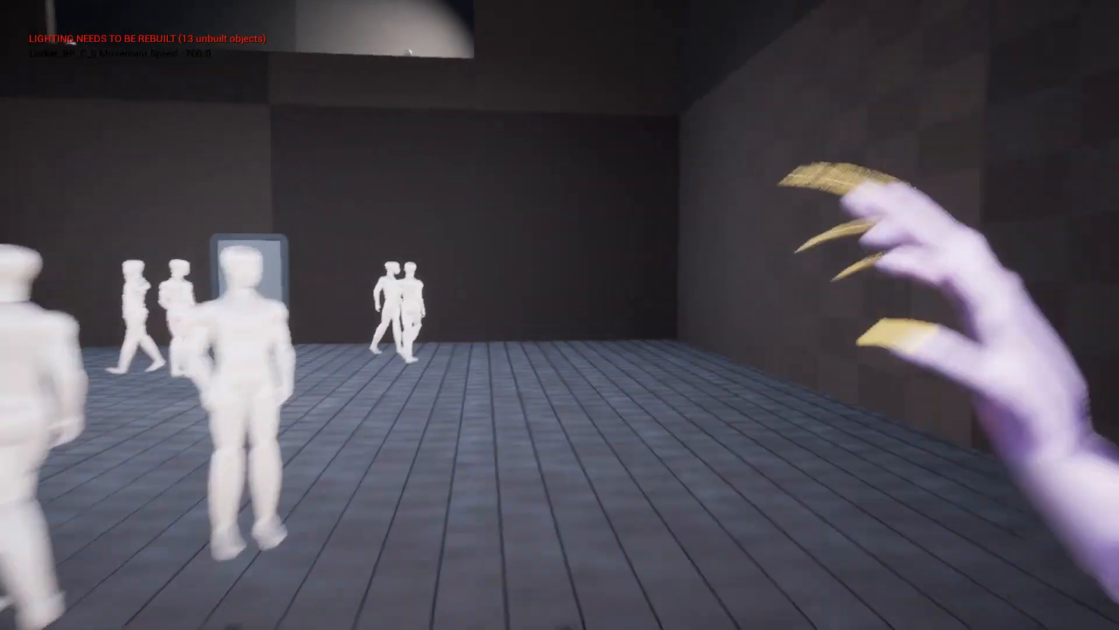
{"action": "key", "text": "shift"}
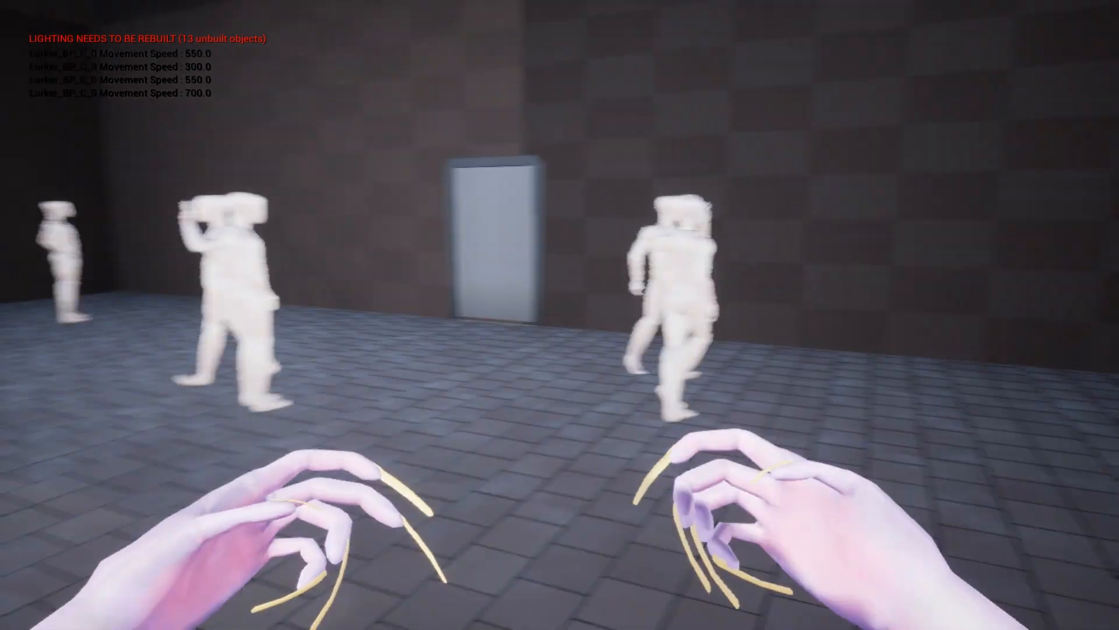
{"action": "key", "text": "shift"}
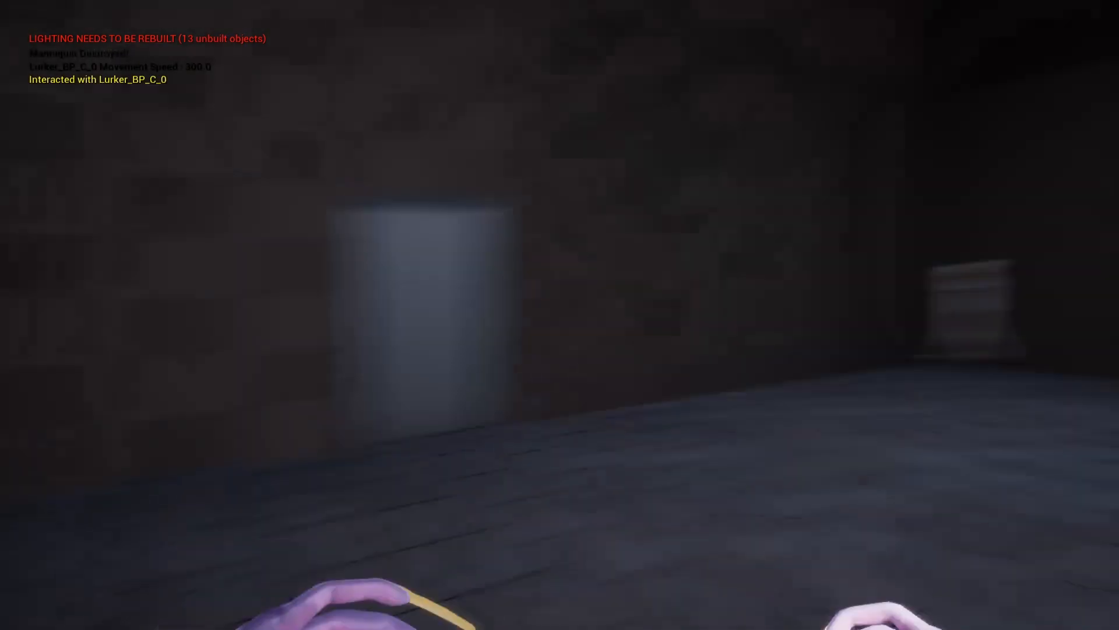
{"action": "key", "text": "shift"}
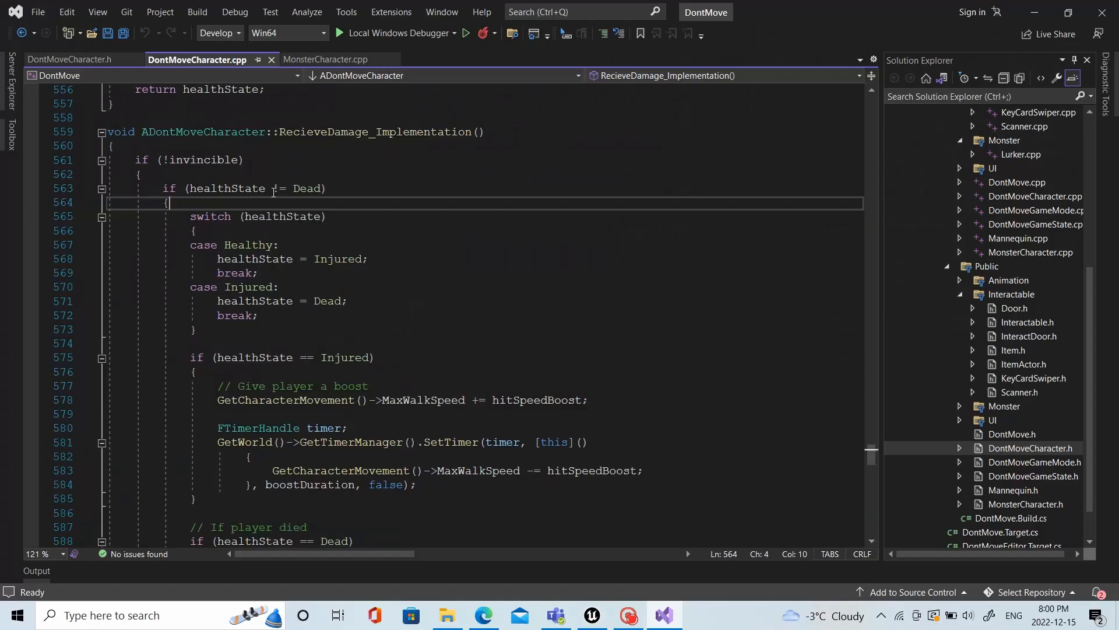
Step: Review the RecieveDamage_Implementation and Server_RecieveDamage_Implementation functions of DontMoveCharacter.cpp in Visual Studio
{"action": "scroll", "coordinate": [282, 171], "scroll_direction": "down", "scroll_amount": 1}
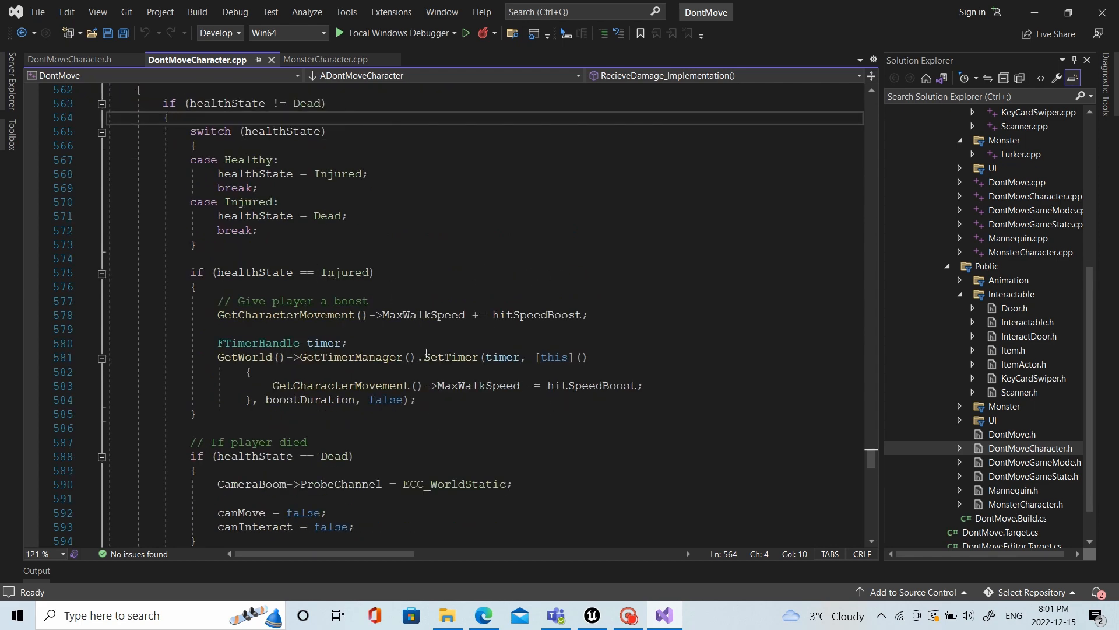
{"action": "scroll", "coordinate": [446, 332], "scroll_direction": "down", "scroll_amount": 2}
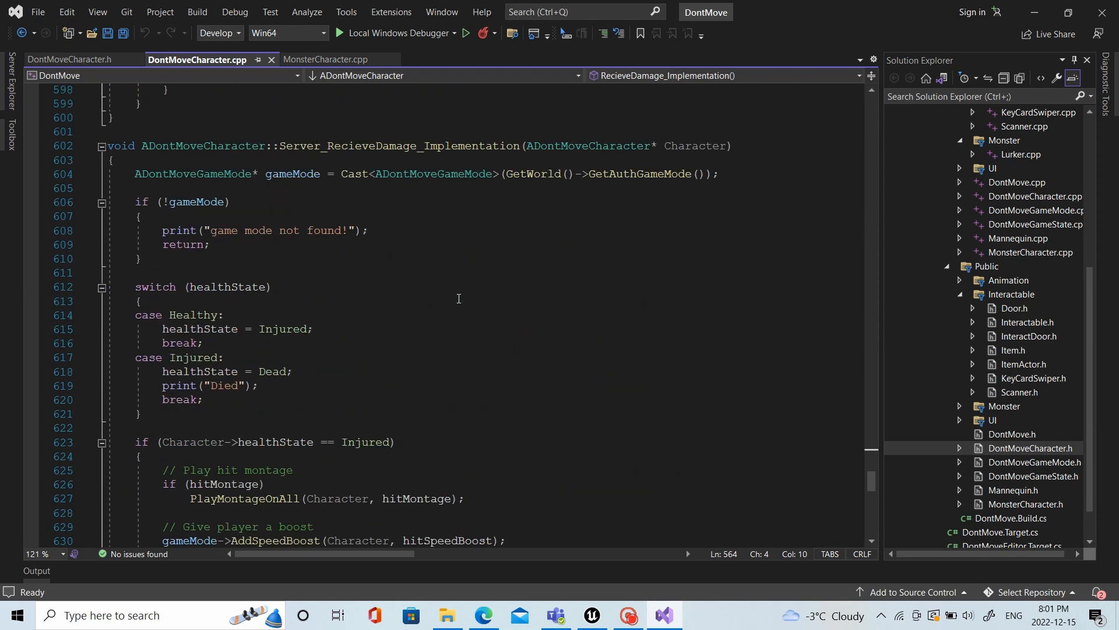
{"action": "scroll", "coordinate": [460, 297], "scroll_direction": "down", "scroll_amount": 4}
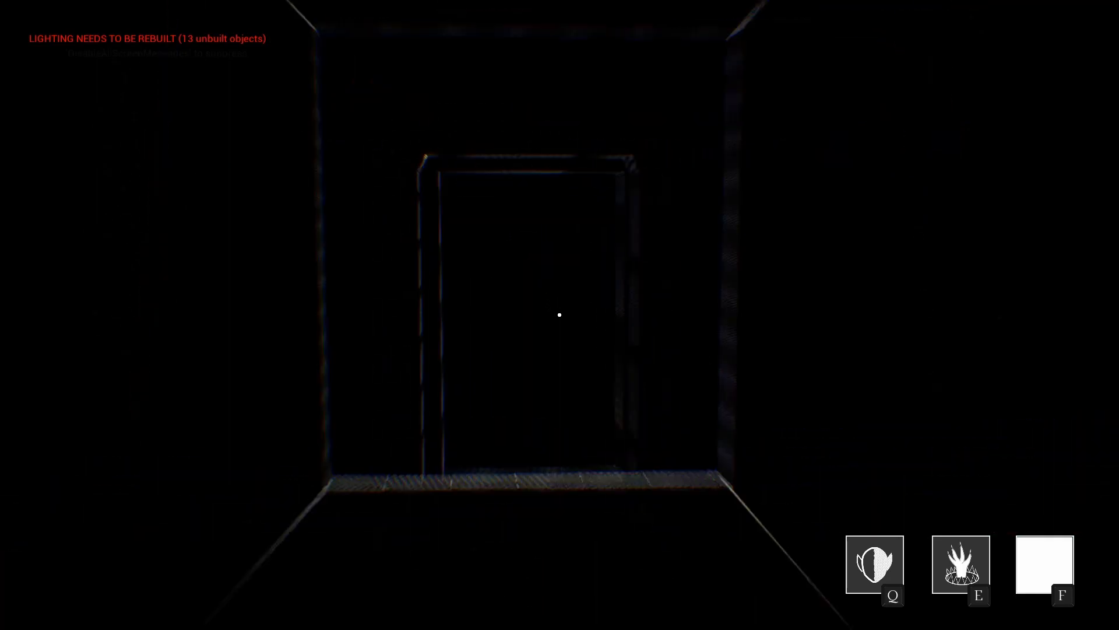
Step: Play-test the monster's Phase ability in Unreal Engine by moving through the outlined staircase, upper walkway and doors
{"action": "key", "text": "s"}
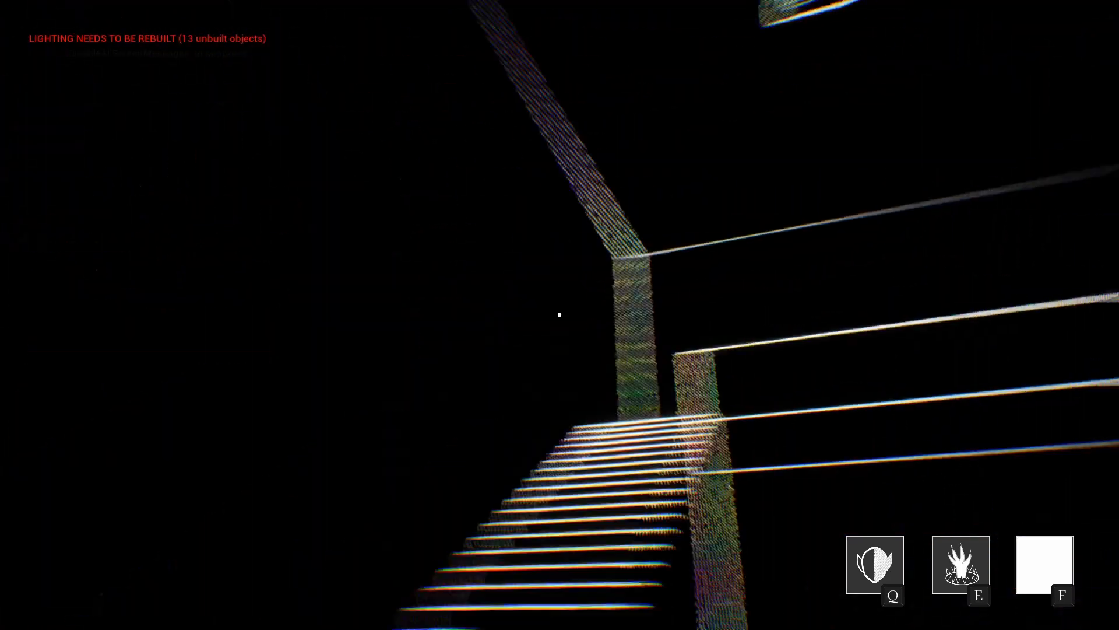
{"action": "key", "text": "a"}
{"action": "key", "text": "w"}
{"action": "key", "text": "a"}
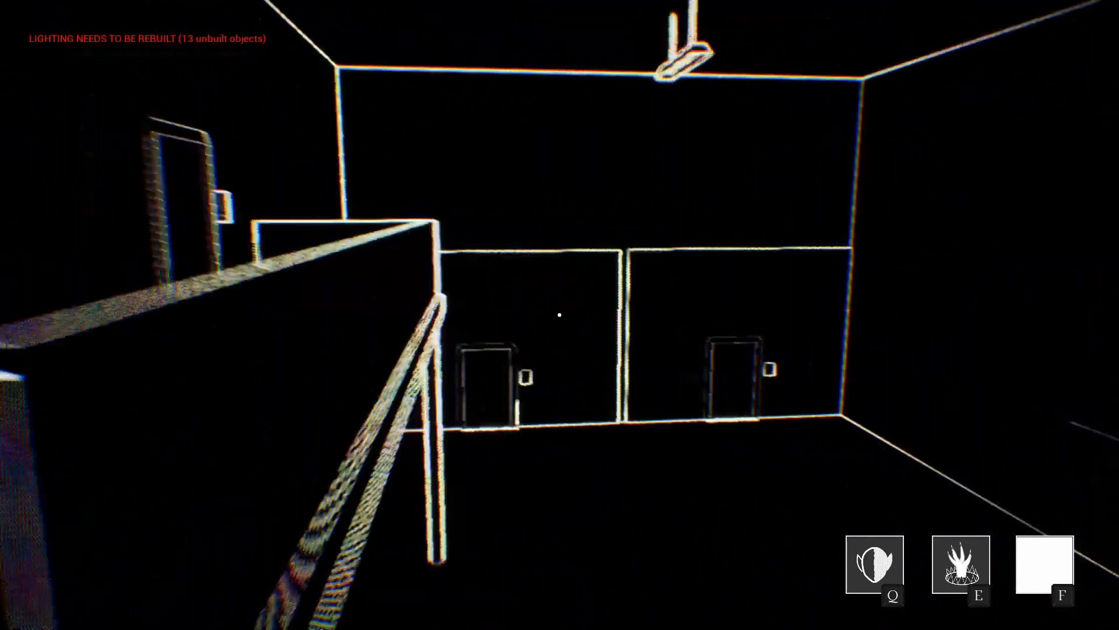
{"action": "key", "text": "w"}
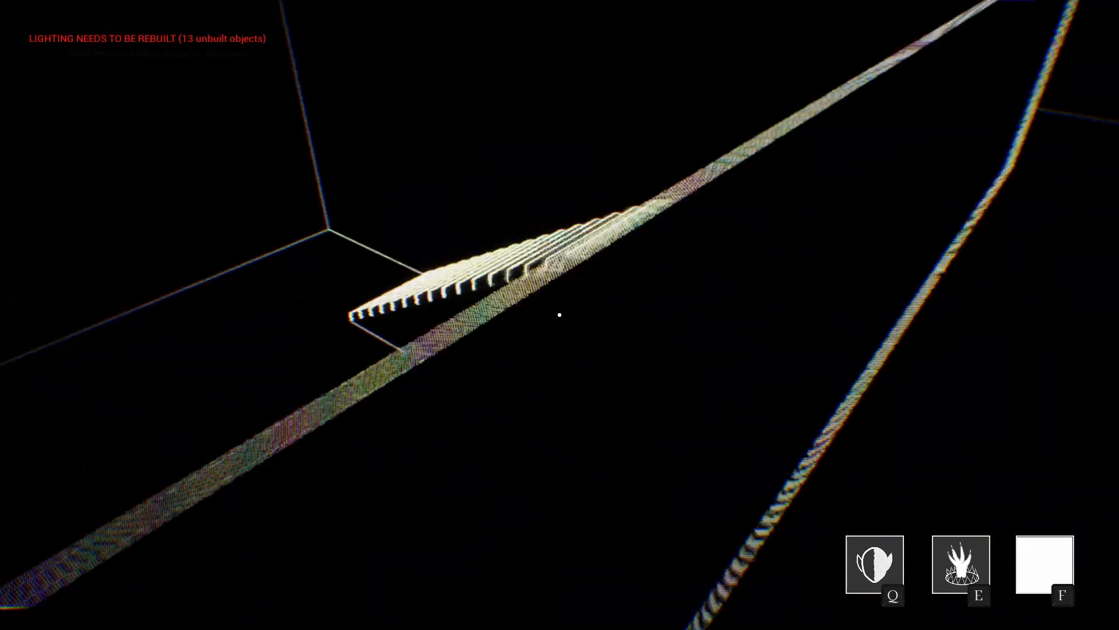
{"action": "key", "text": "w"}
{"action": "key", "text": "q"}
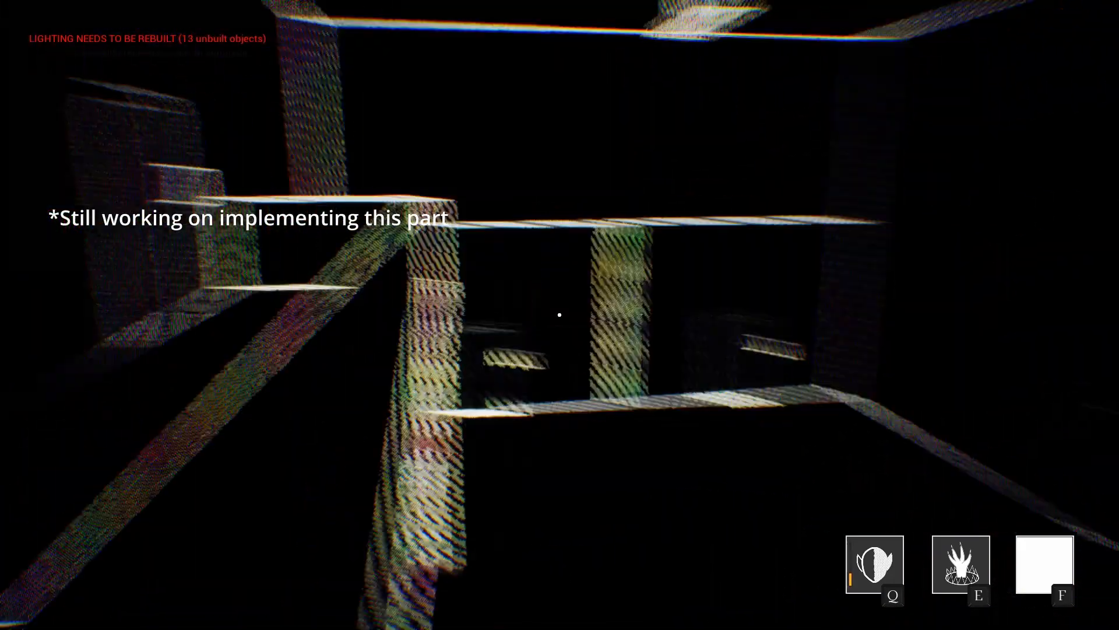
{"action": "key", "text": "w"}
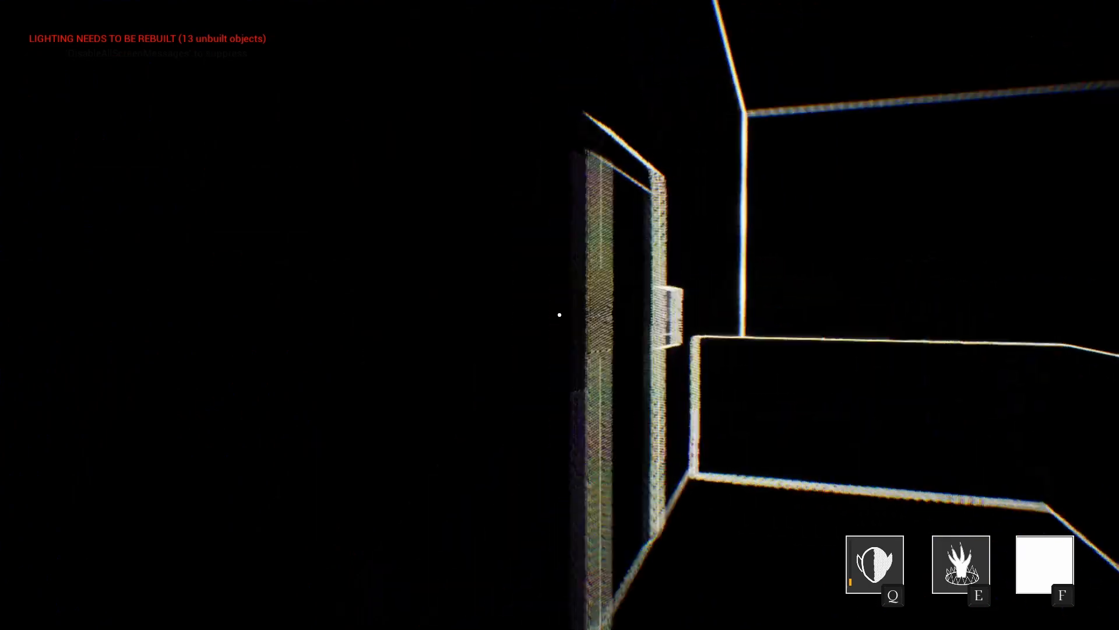
{"action": "key", "text": "w"}
{"action": "key", "text": "w"}
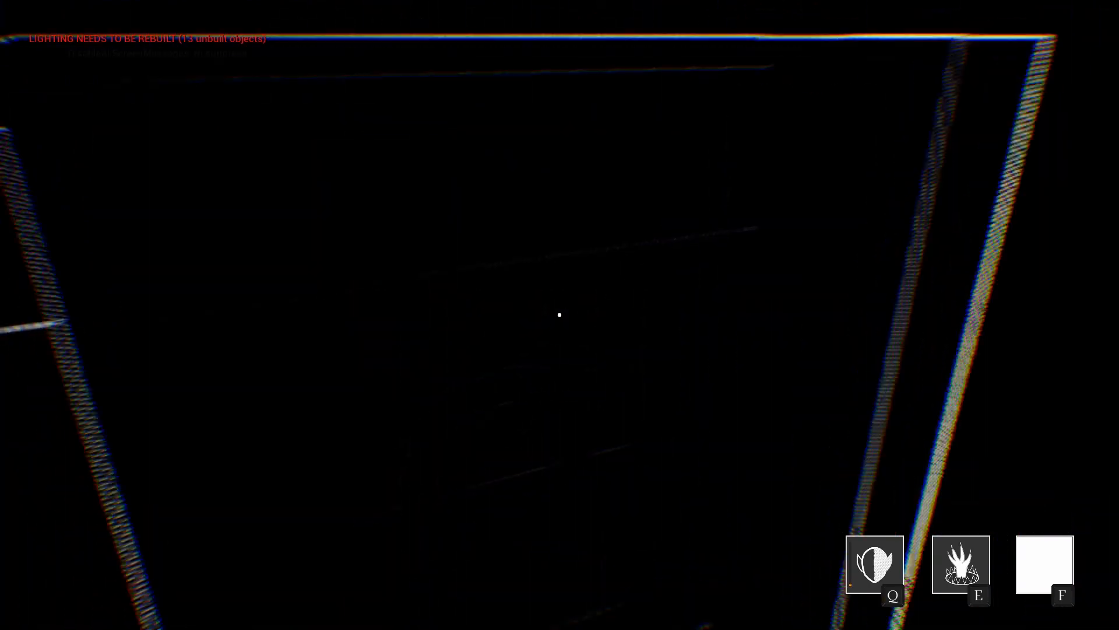
{"action": "key", "text": "q"}
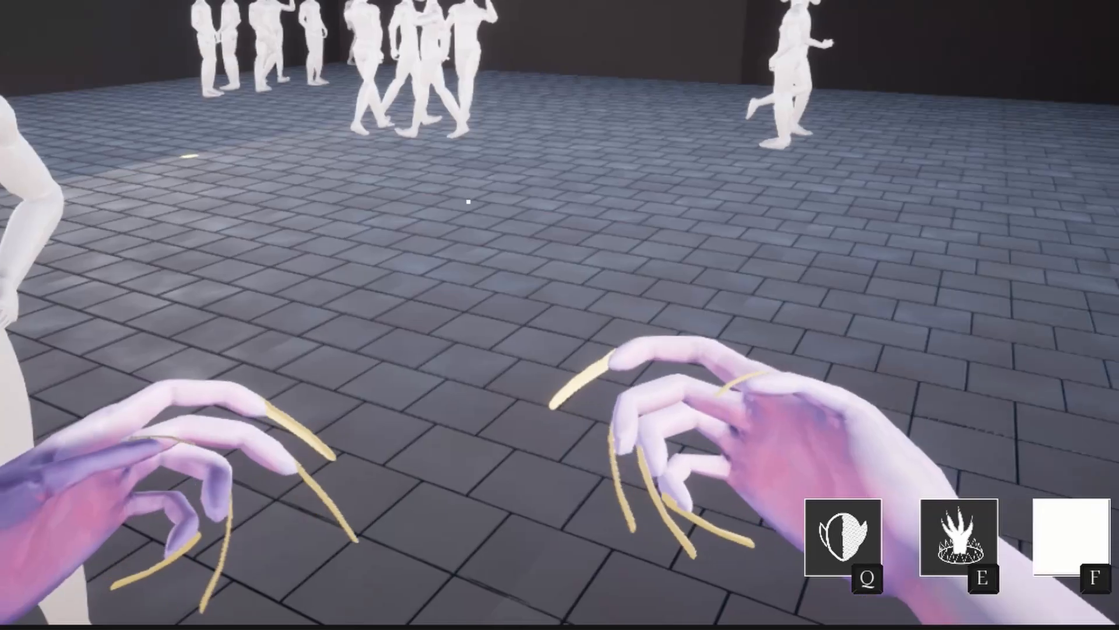
Step: Play-test the monster's second ability, basic attack and Phase channeling among the mannequins
{"action": "key", "text": "e"}
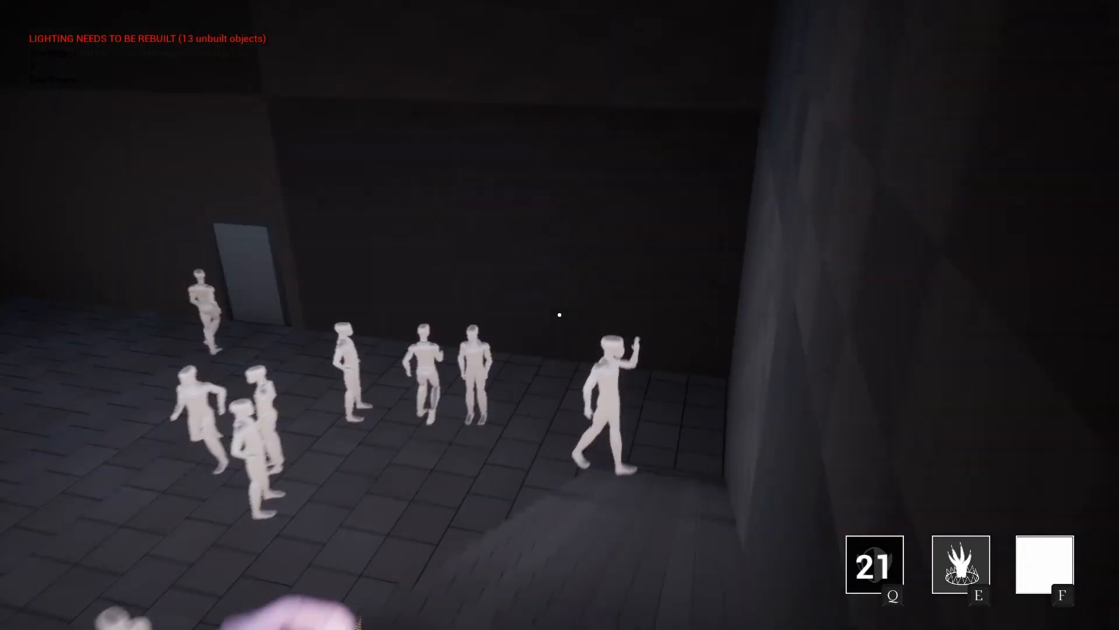
{"action": "left_click", "coordinate": [560, 315]}
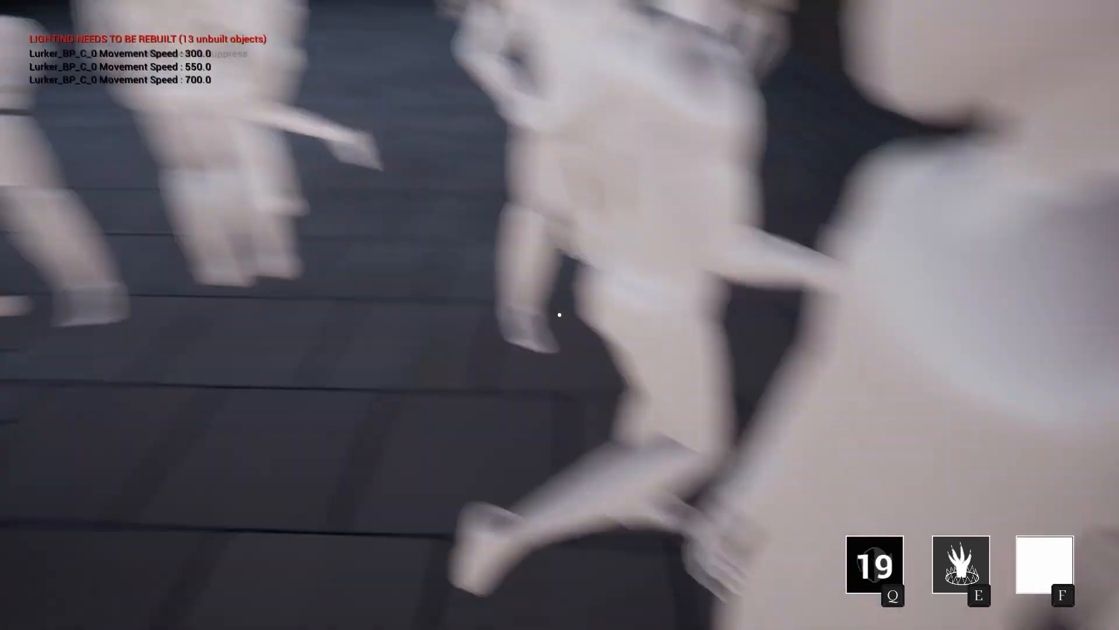
{"action": "key", "text": "q"}
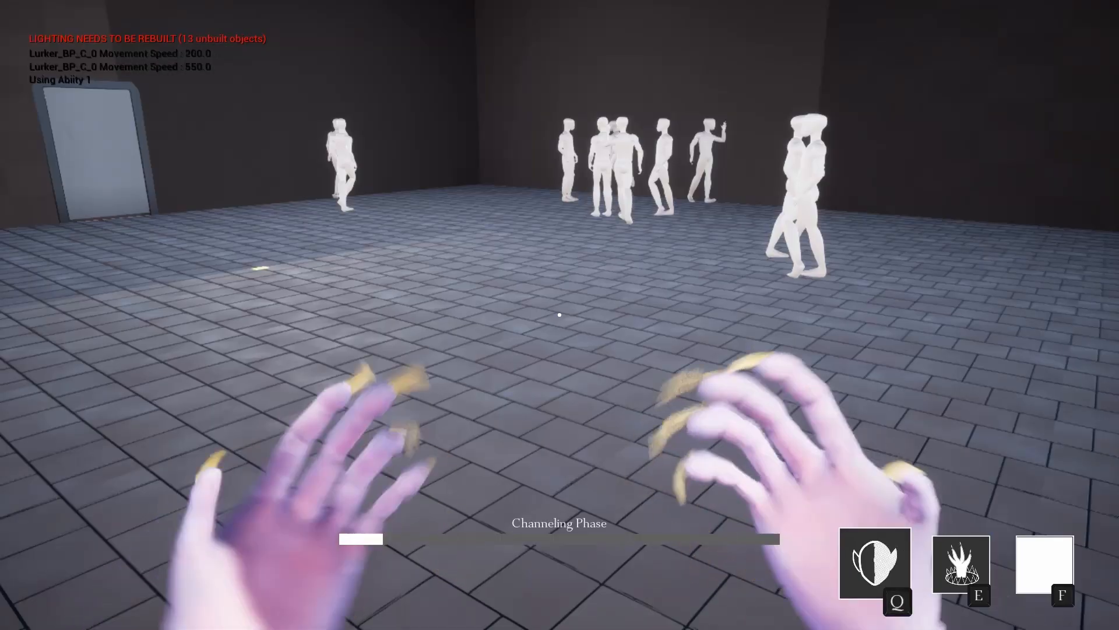